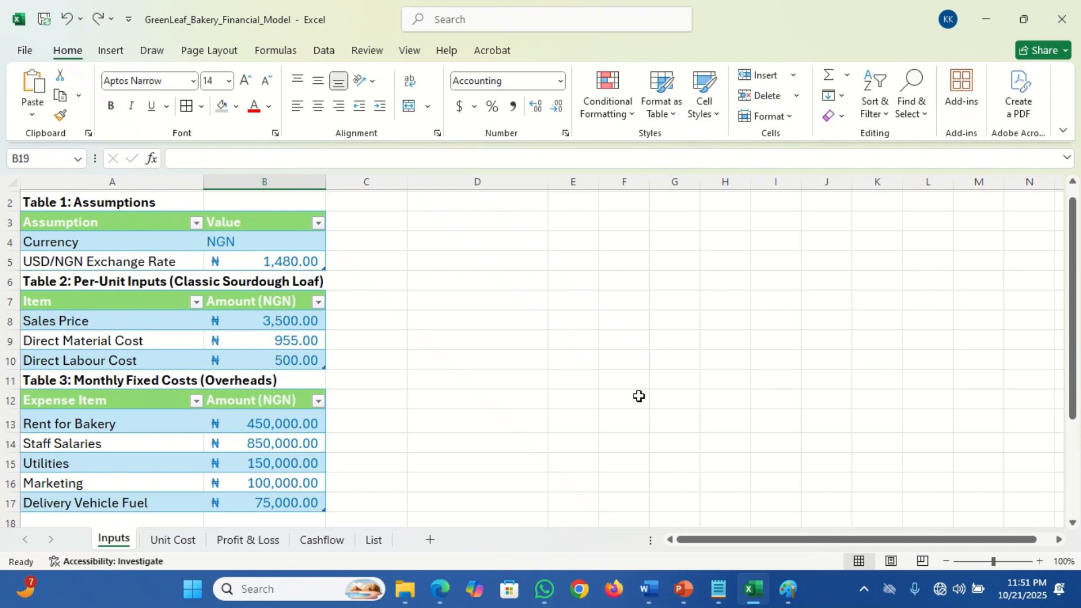
Step: Enter the heading "Table 5: Variable Cost Table" in cell A26 below Table 4, consulting the variable costs image open in Paint
left_click(132, 521)
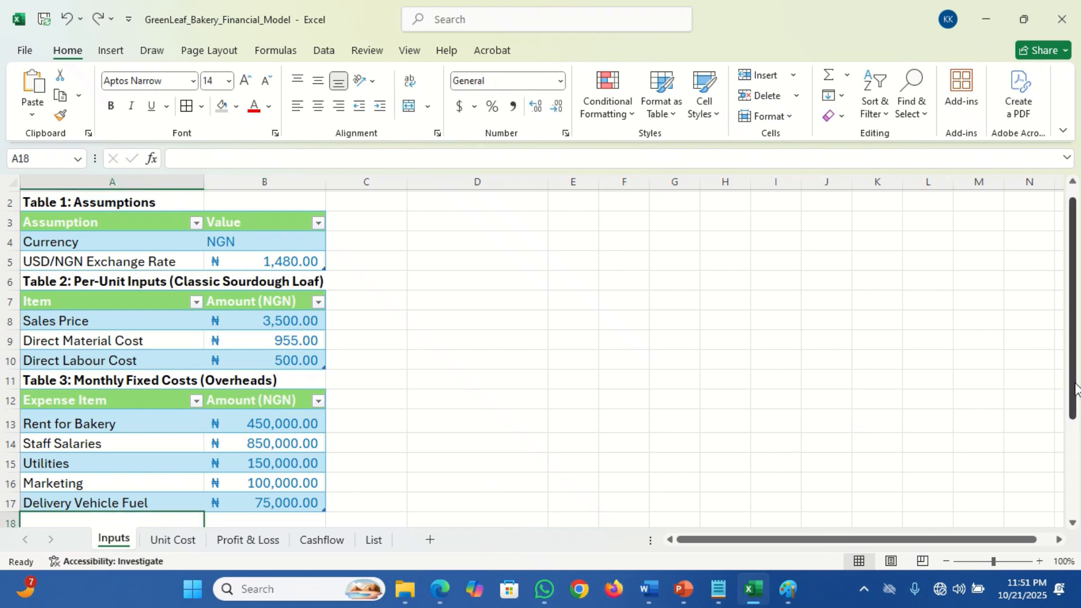
left_click_drag(1072, 389, 1078, 509)
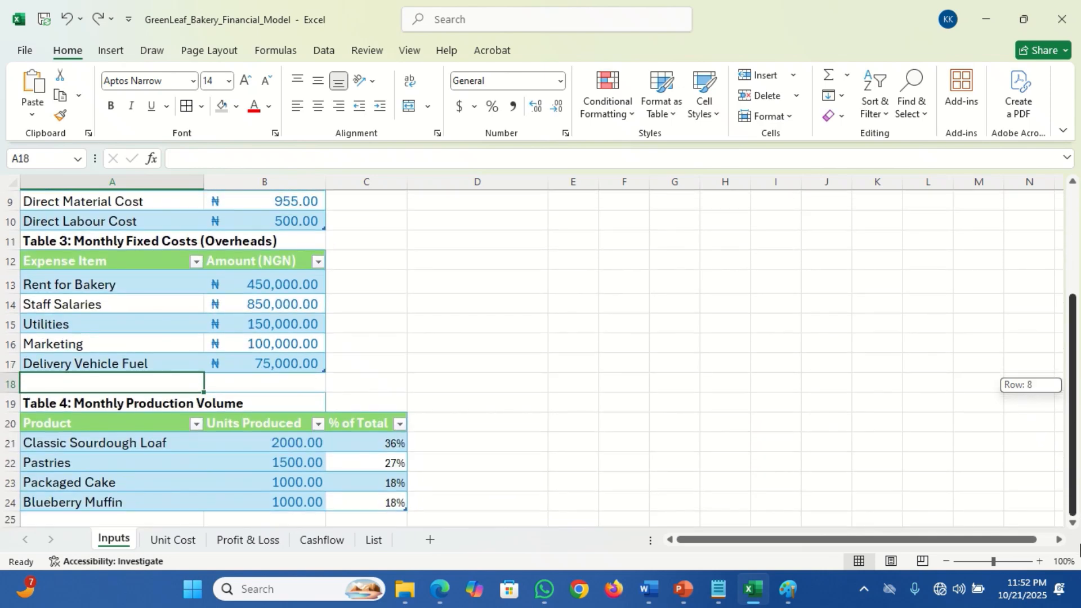
left_click_drag(1080, 549, 1077, 549)
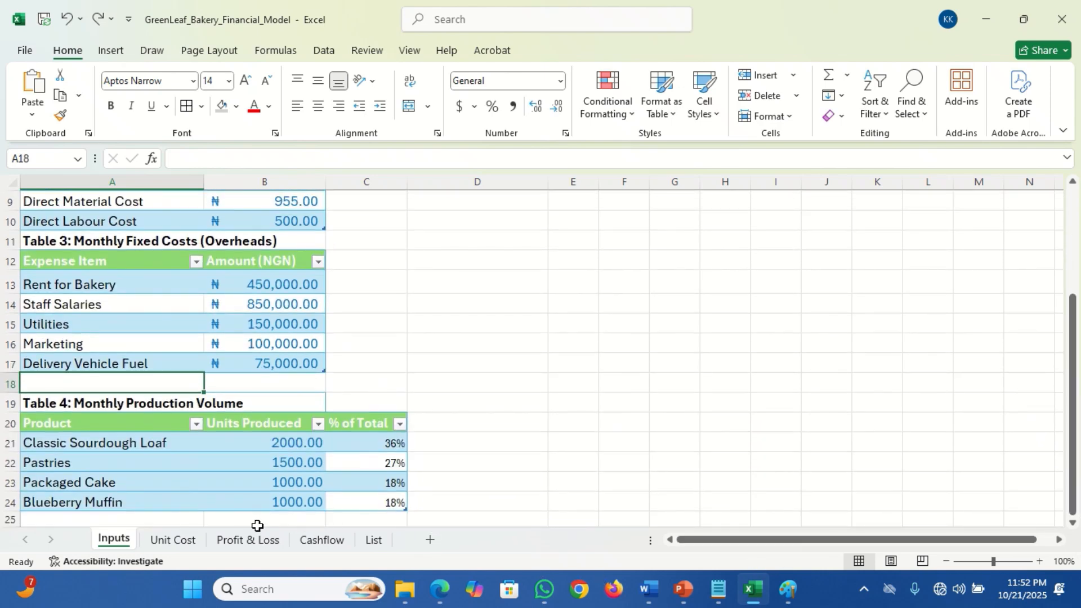
left_click(76, 519)
key("Down")
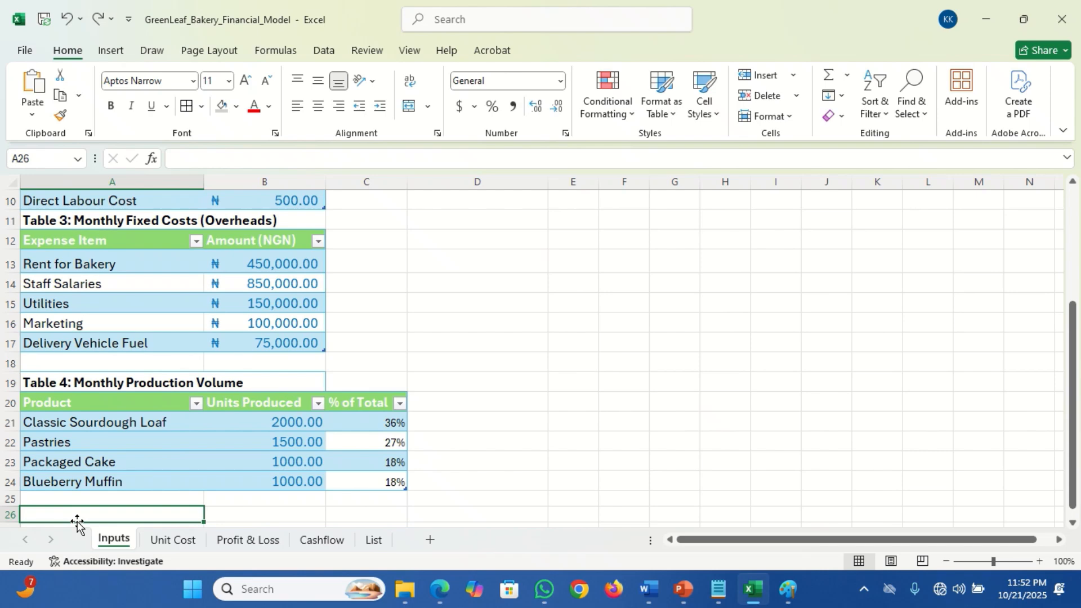
type("Table ")
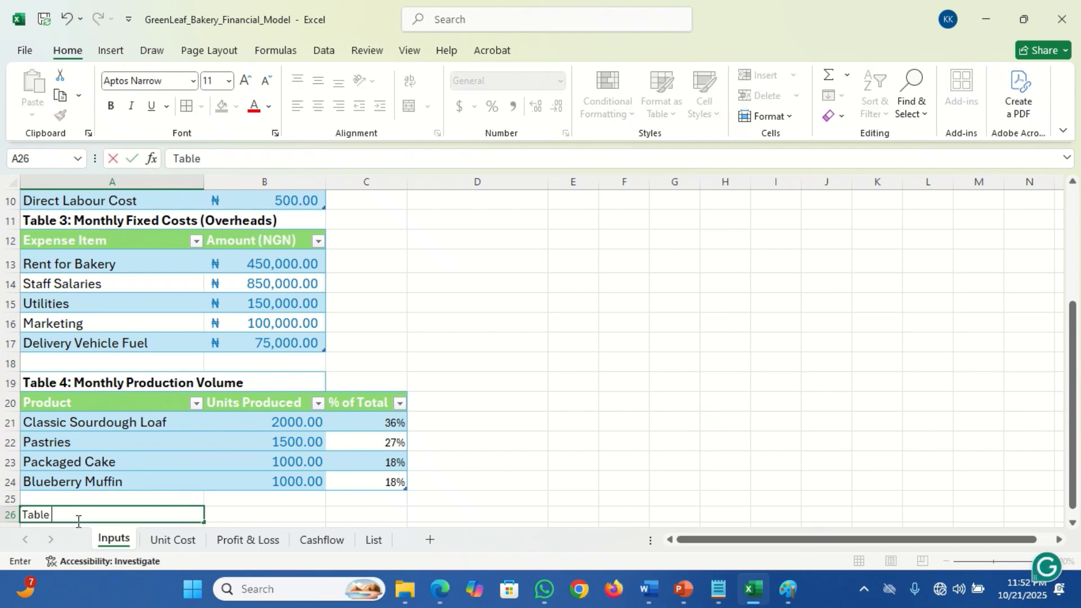
type("5:")
left_click(783, 599)
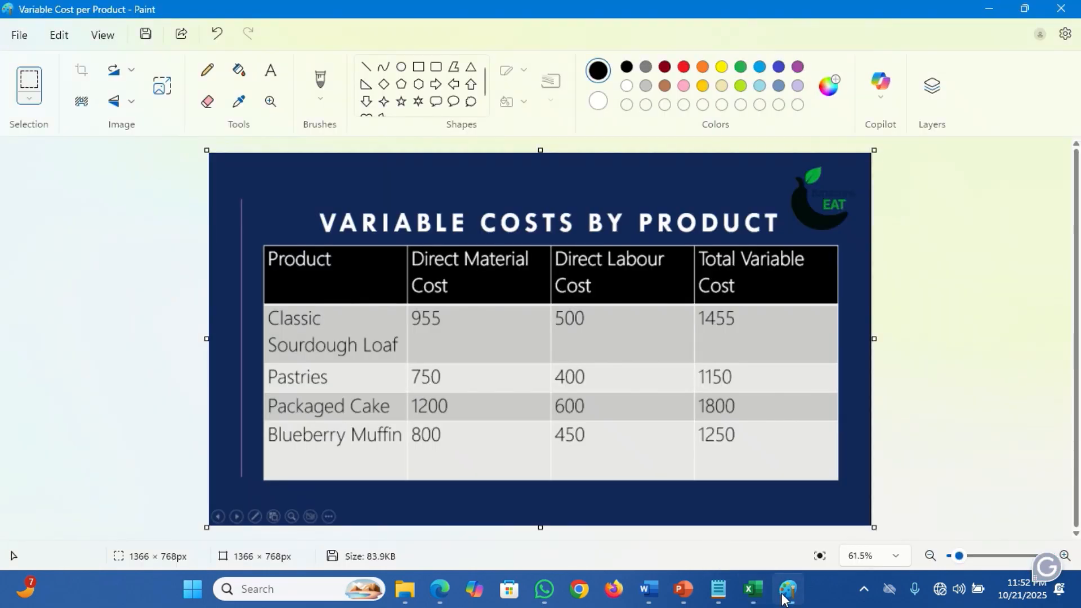
left_click(753, 591)
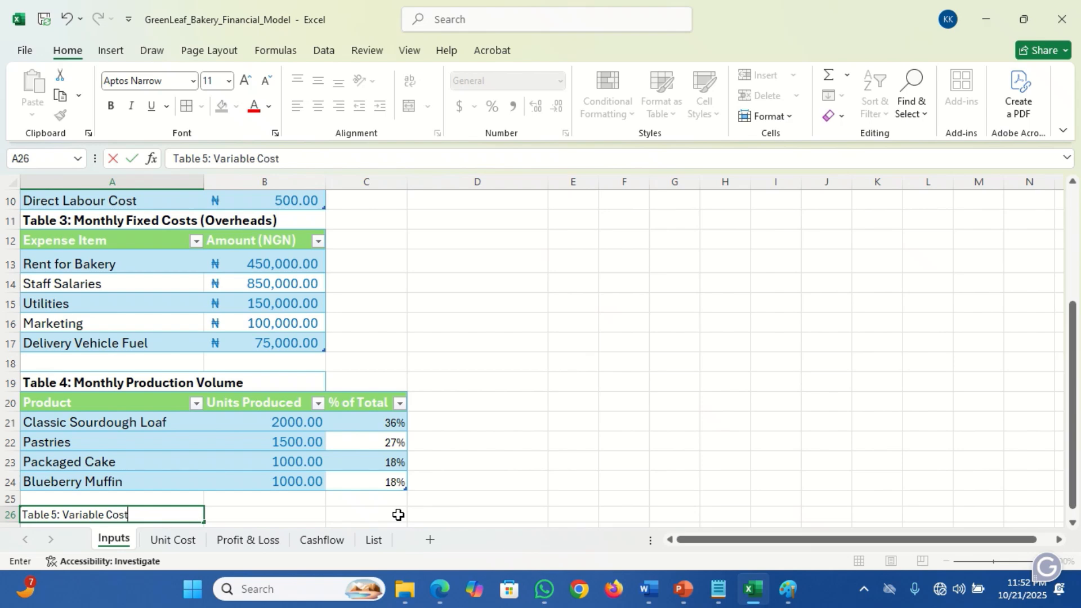
type("able")
key("Return")
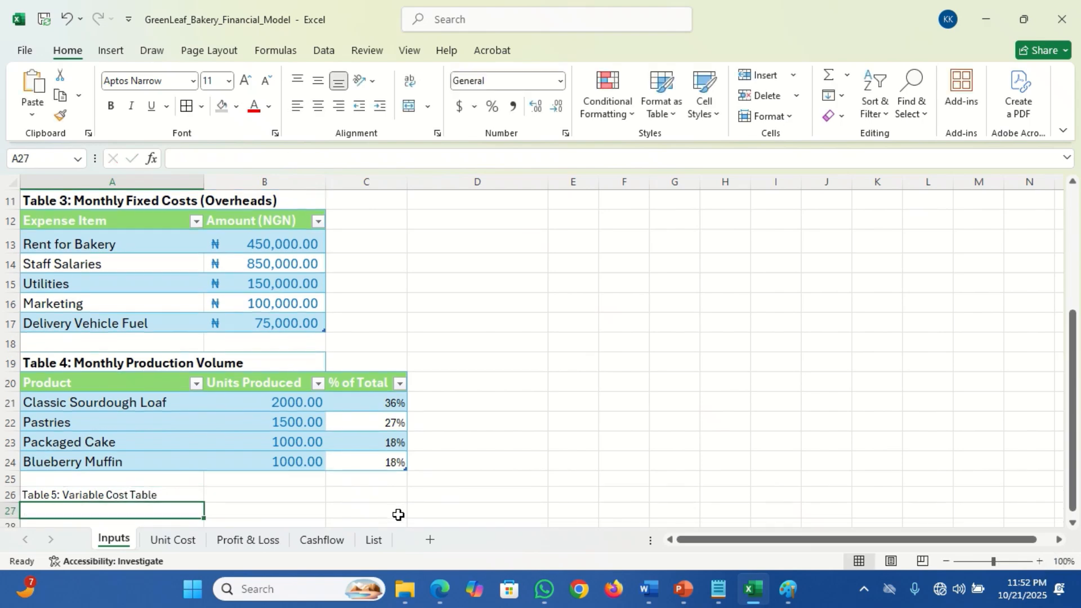
Step: Copy the formatting of the Table 4 heading in A19 onto the Table 5 heading in A26
key("Up")
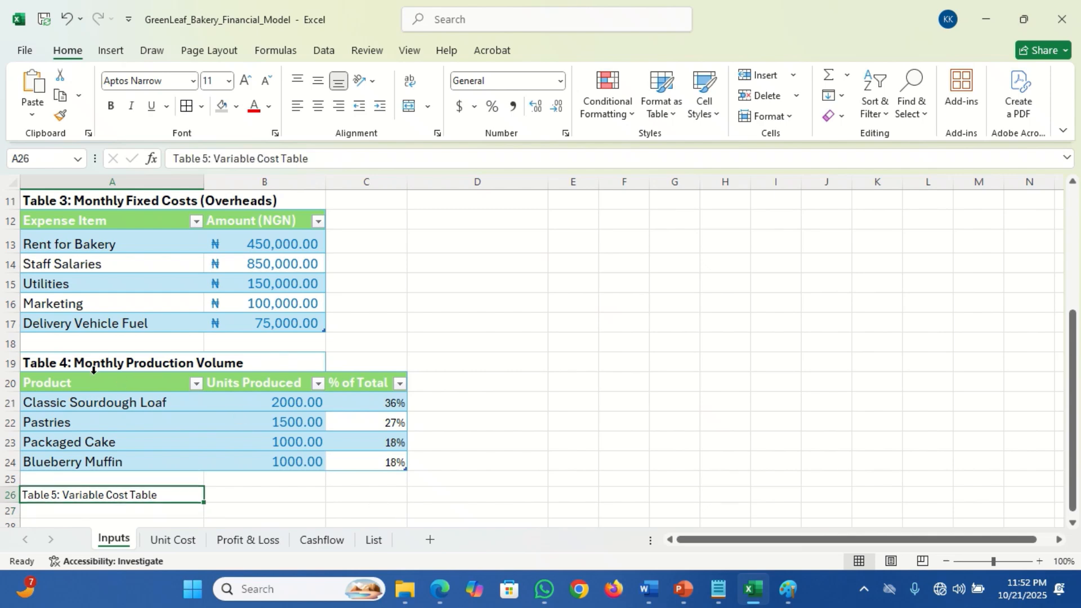
left_click(50, 367)
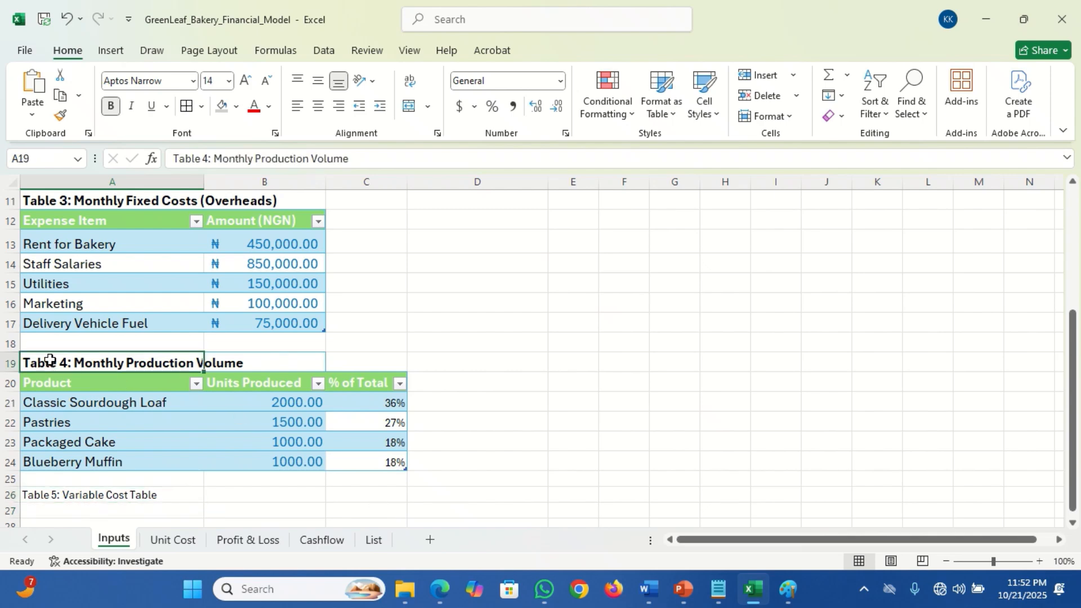
left_click(61, 117)
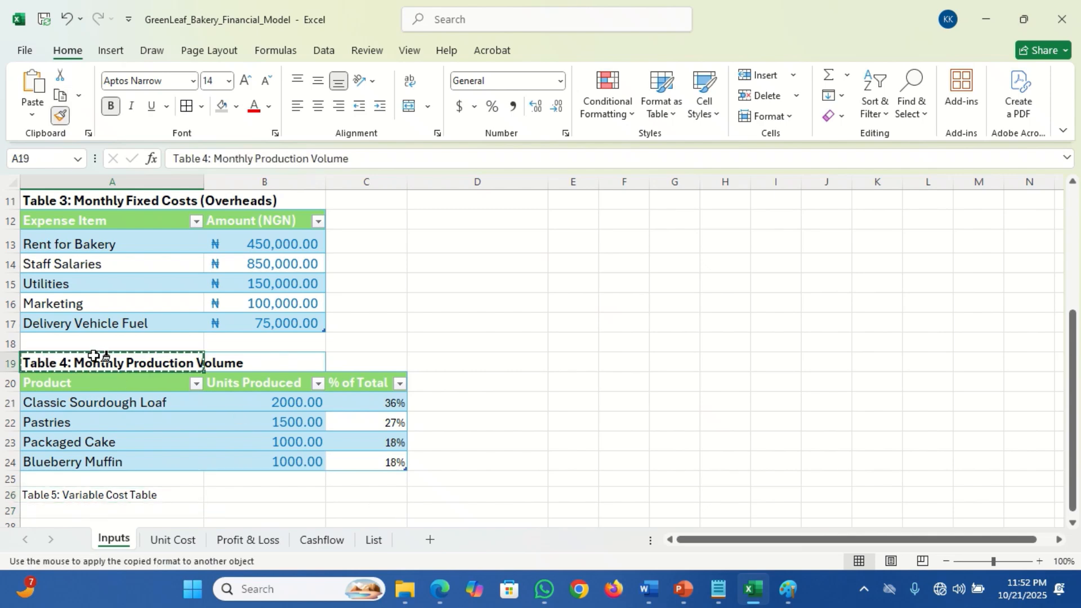
left_click(81, 495)
Step: Check the column names in the Paint image and enter the headers Product in A27 and Direct Labour Cost in B27
key("Down")
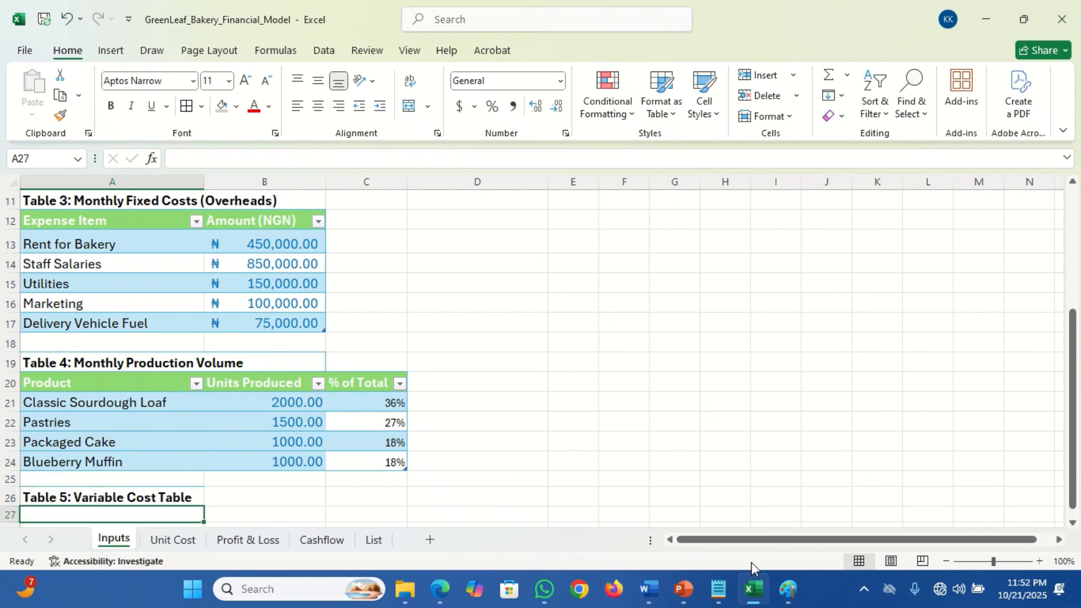
left_click(788, 598)
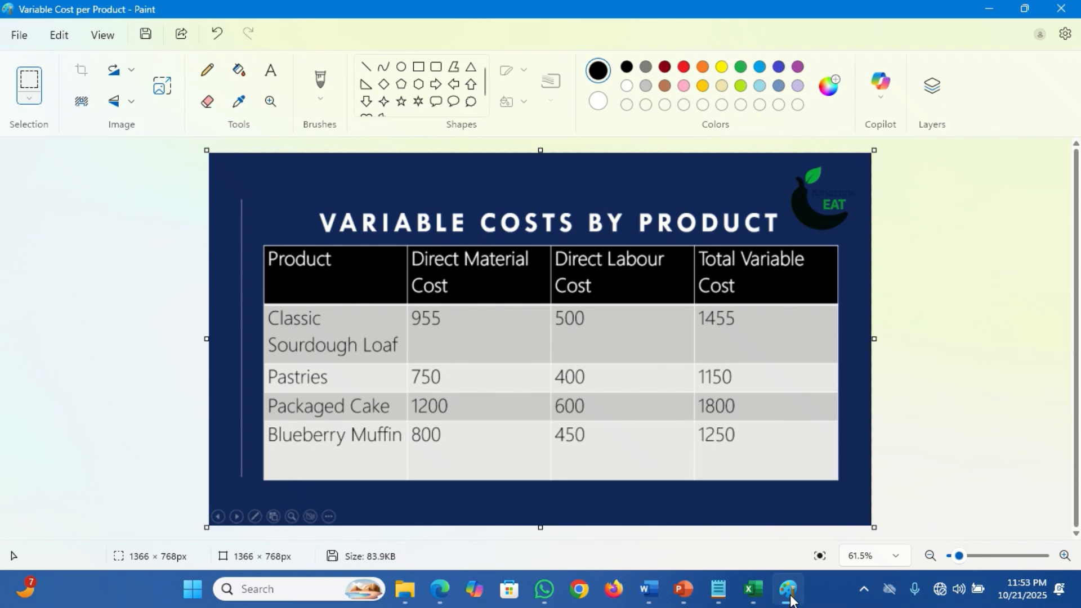
left_click(791, 598)
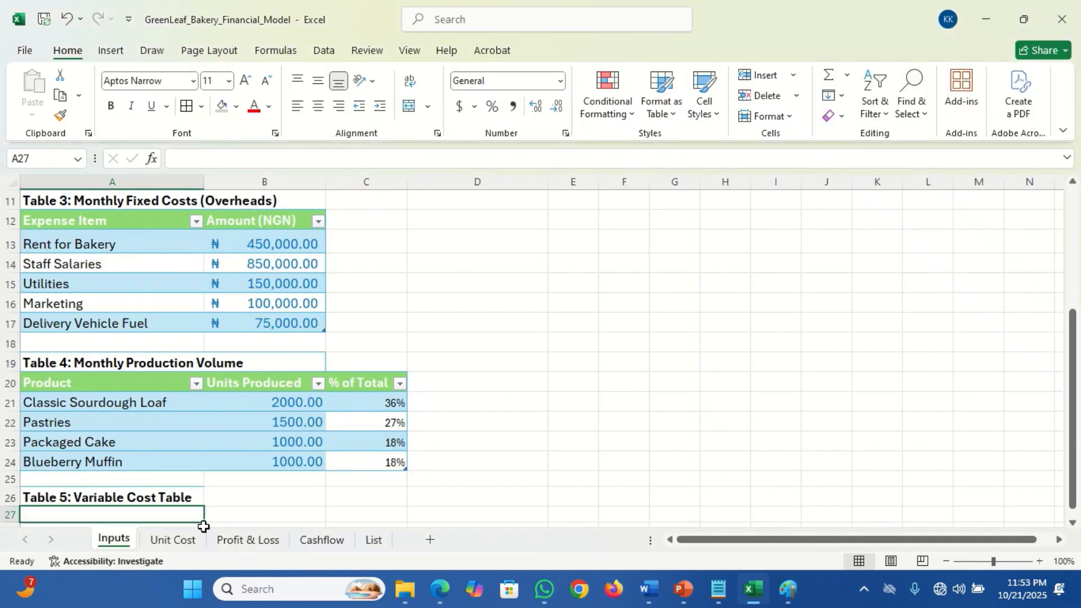
type("Produ")
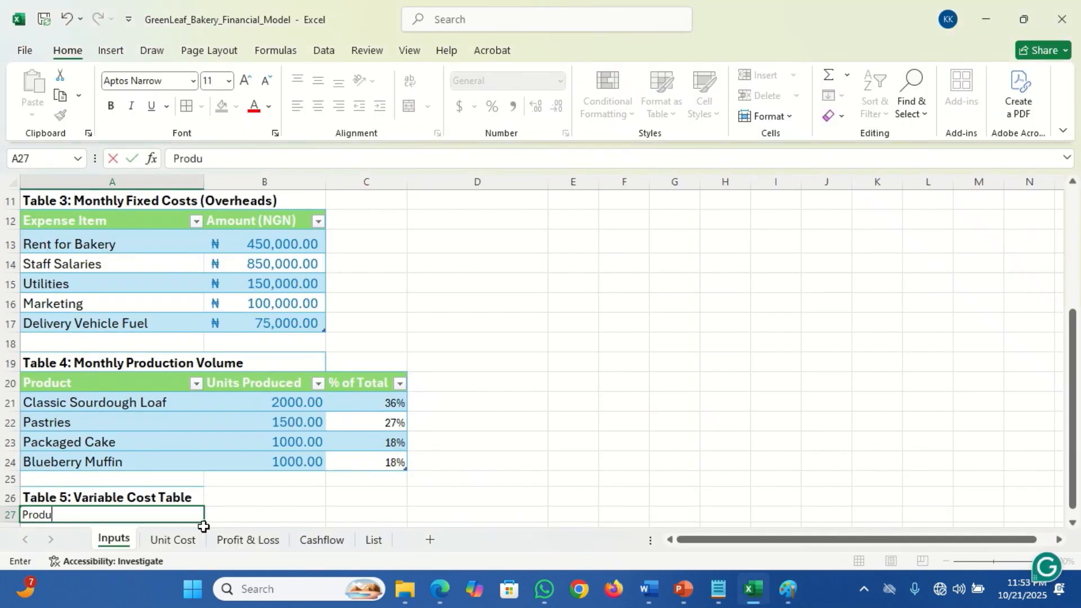
type("ct")
key("Tab")
type("Dir")
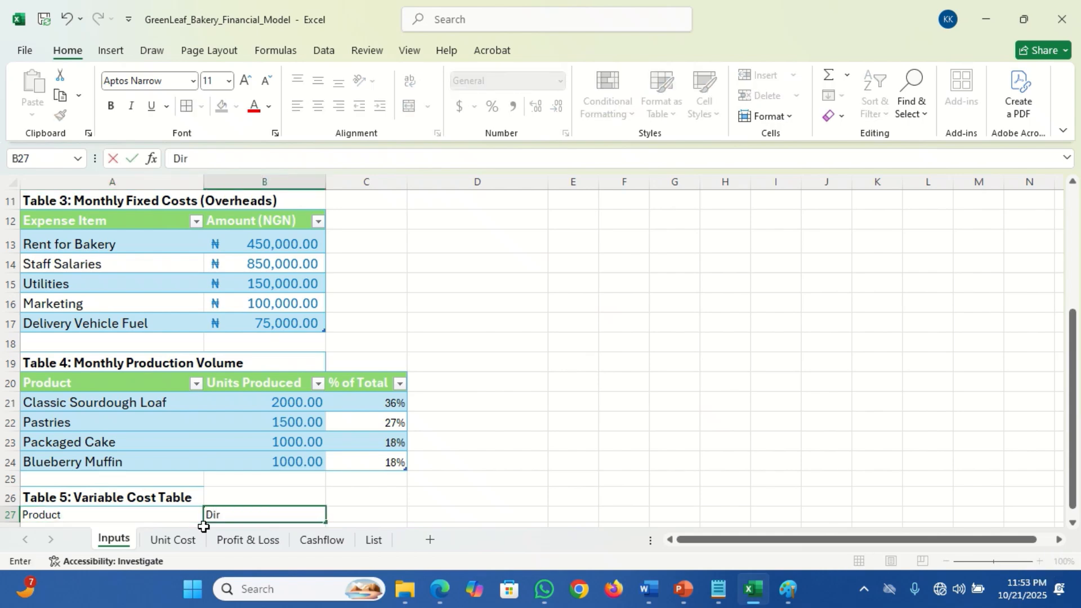
type("ect Labour Cos")
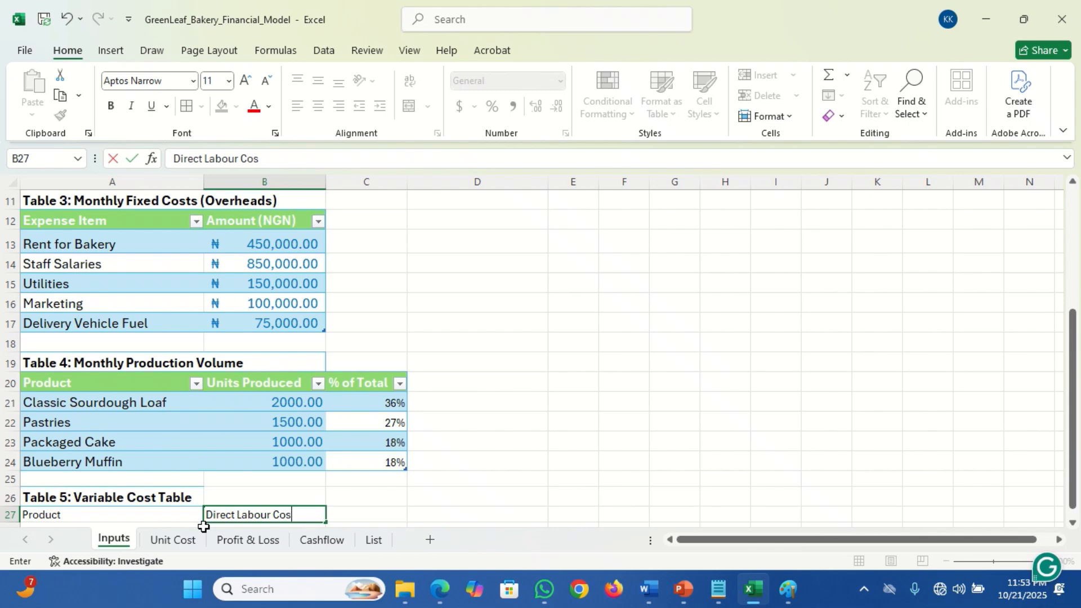
type("t")
key("Tab")
Step: Enter the headers Direct Material Cost in C27 and Total Variable Cost in D27
type("Dir")
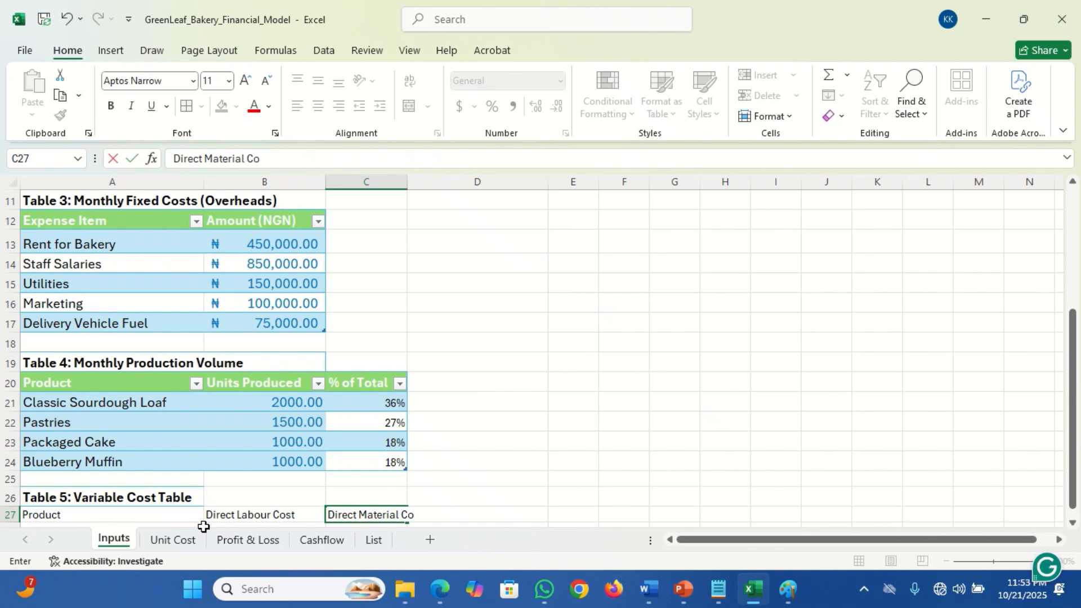
key("Tab")
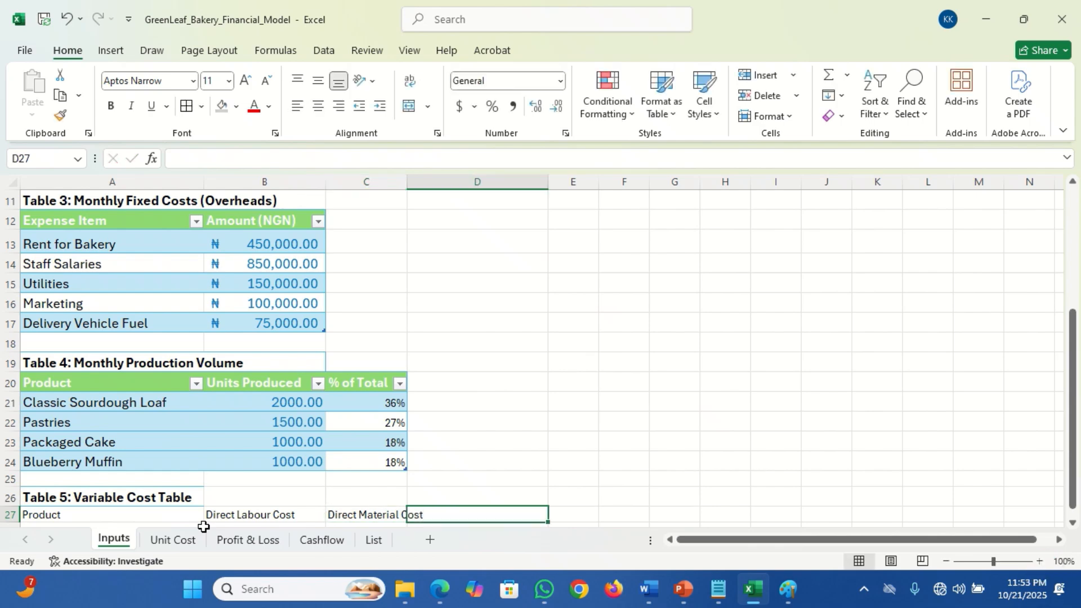
type("Total")
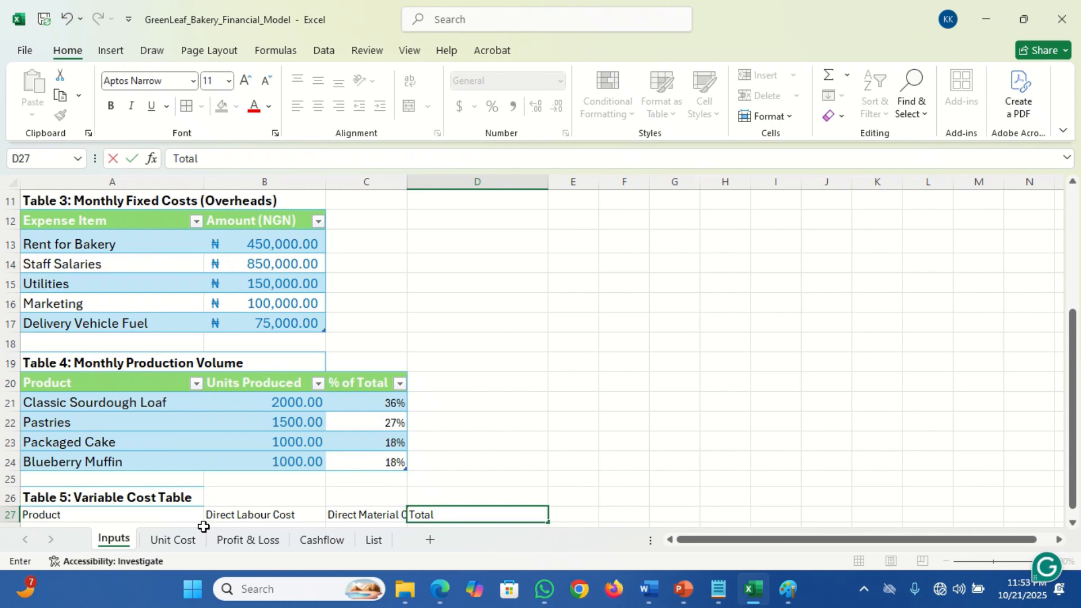
type(" Variable ")
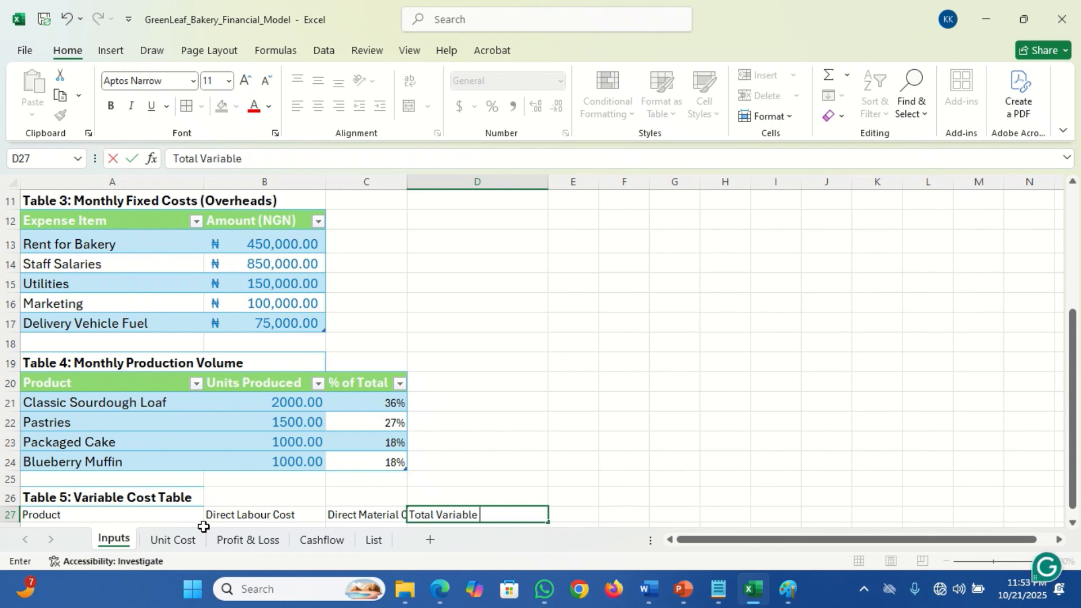
type("Cost")
key("Return")
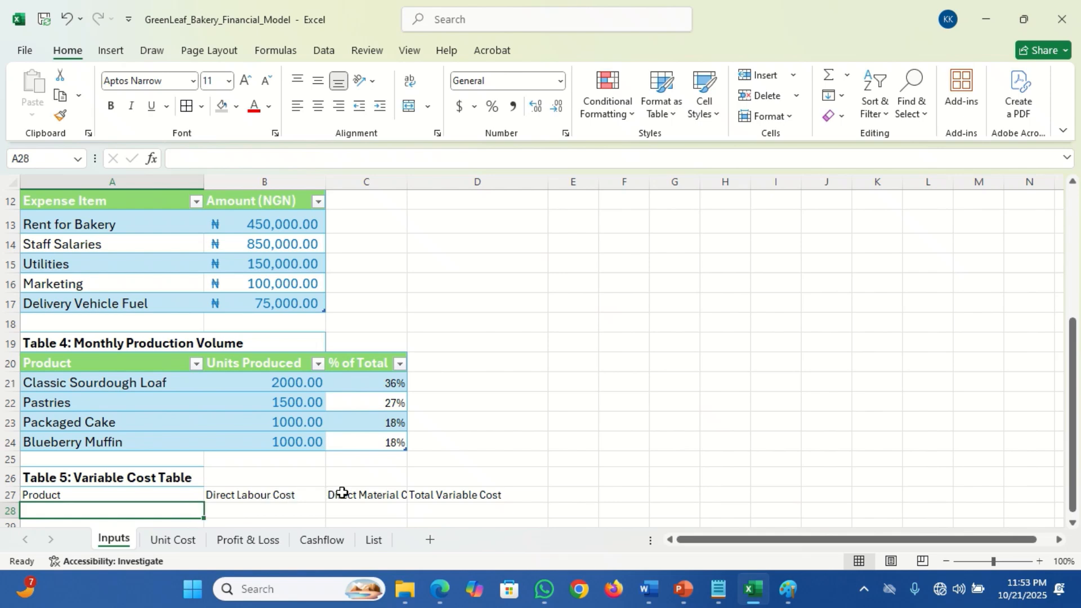
Step: Wrap the text of the Direct Material Cost header in C27
left_click(454, 498)
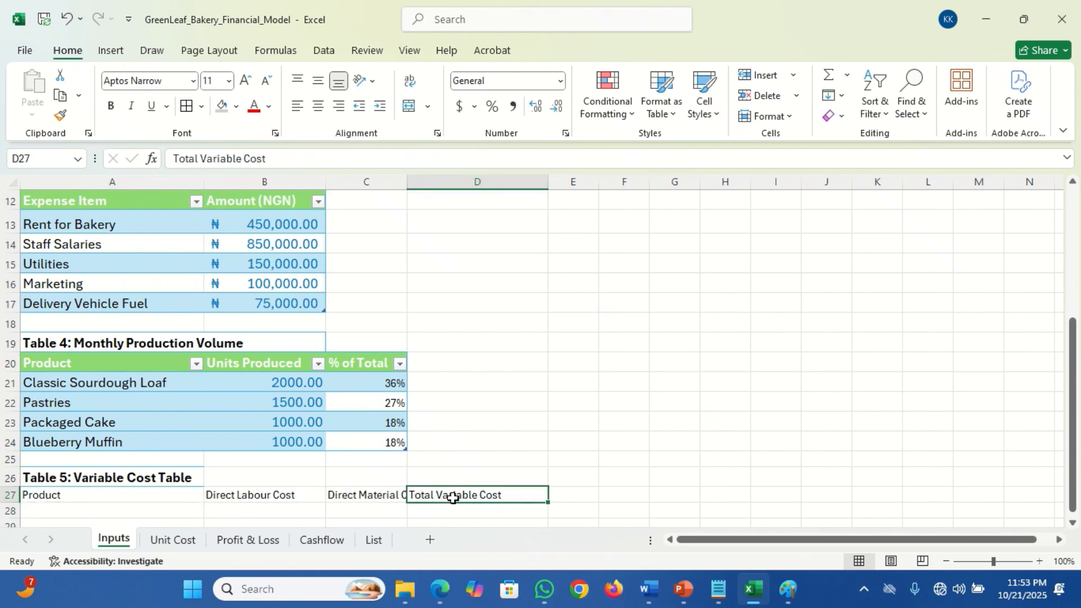
left_click(368, 492)
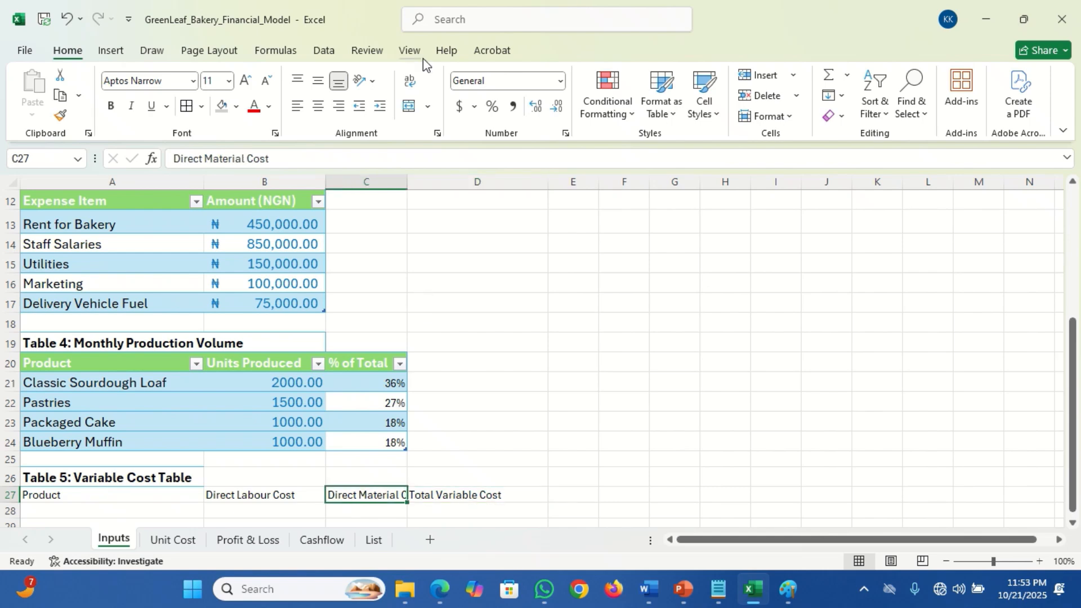
left_click(410, 80)
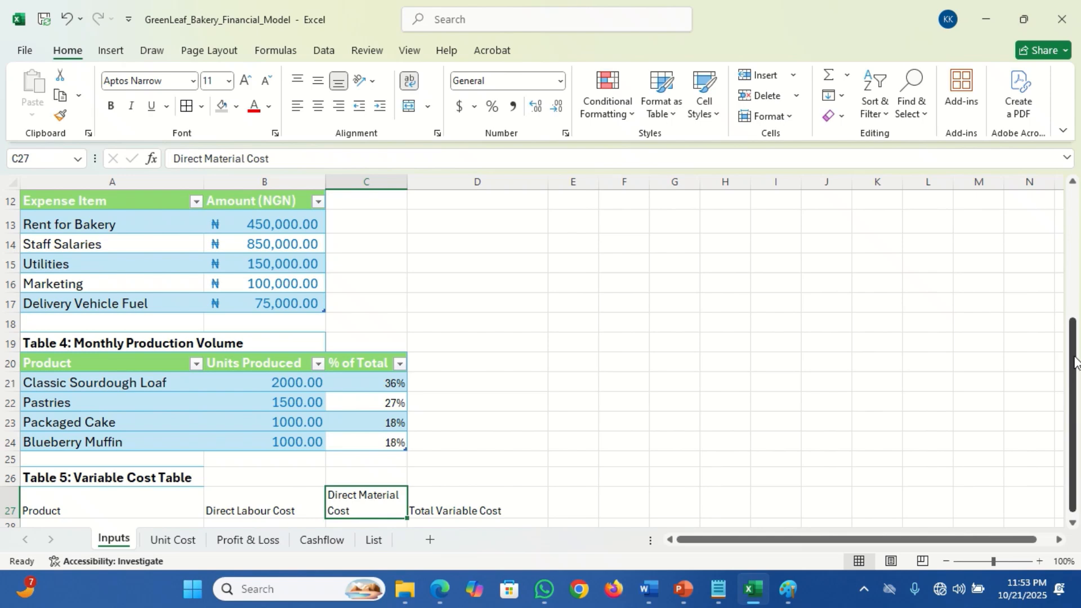
Step: Copy the four product names from Table 4 (A21:A24) into the Product column of Table 5, starting at A28
left_click_drag(1074, 361, 1078, 421)
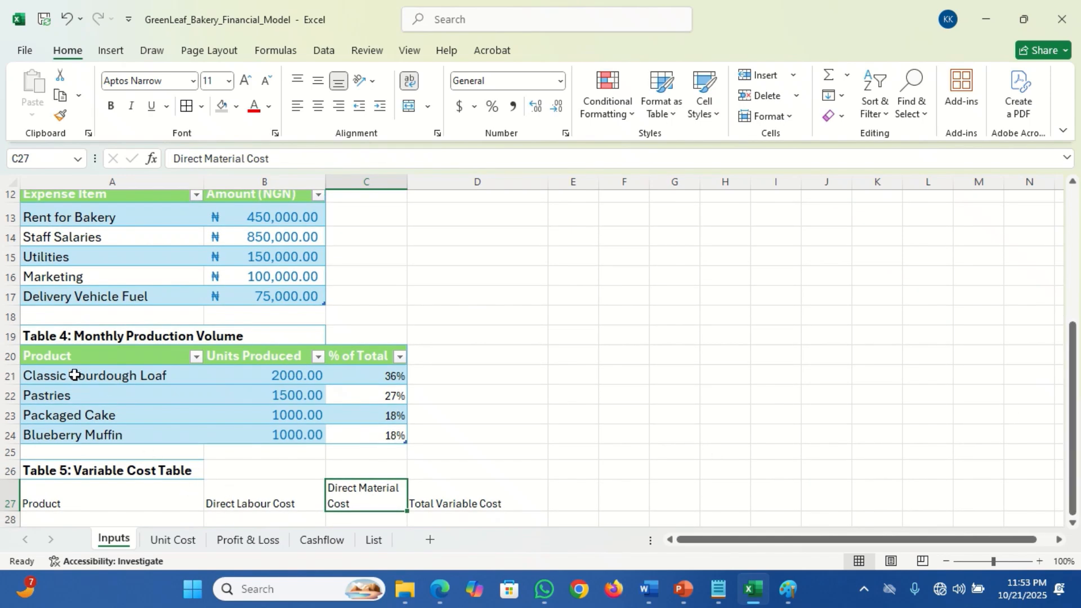
left_click_drag(75, 375, 80, 434)
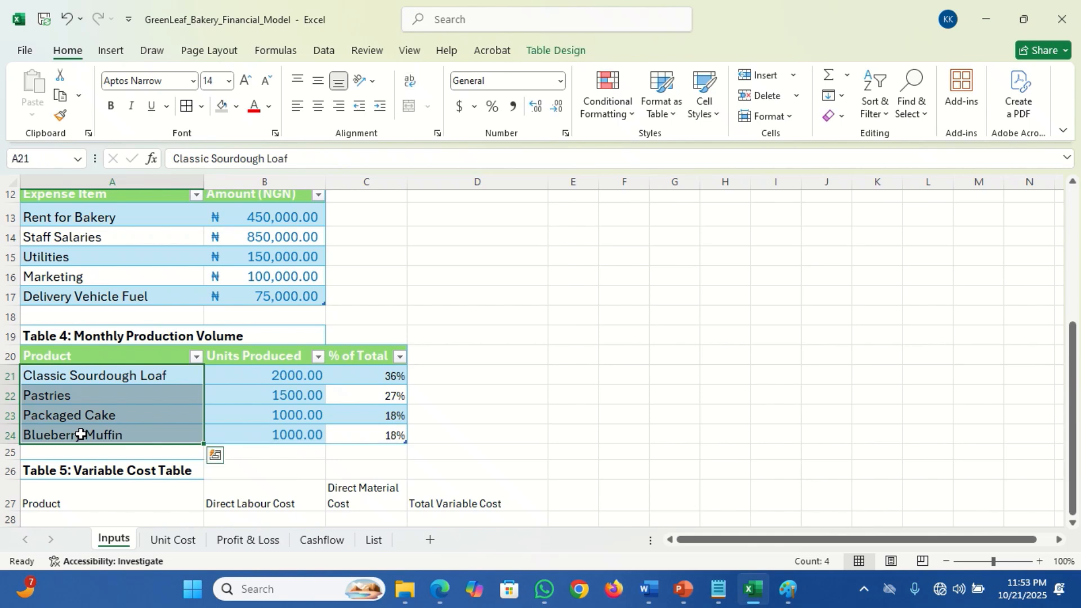
key("ctrl+c")
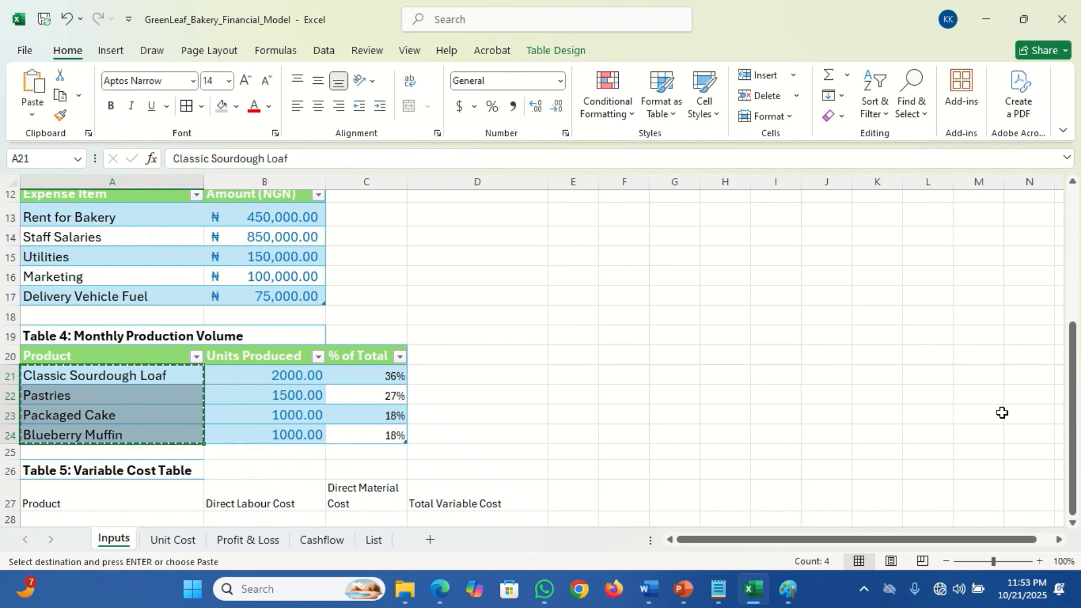
left_click(65, 520)
key("ctrl+v")
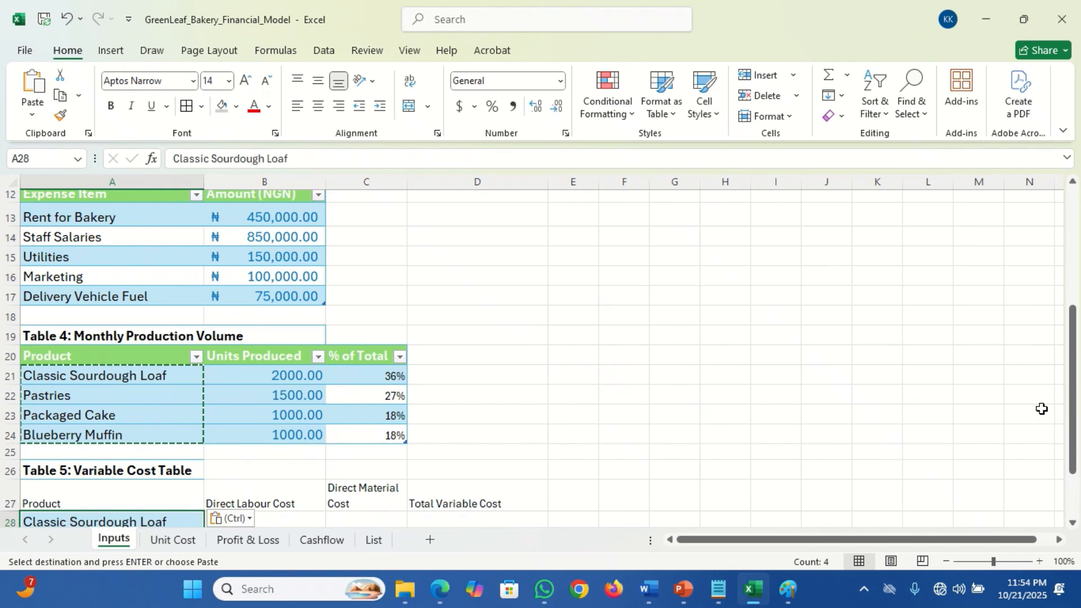
Step: Narrow column B so it just fits the Direct Labour Cost header
left_click_drag(1076, 410, 1076, 449)
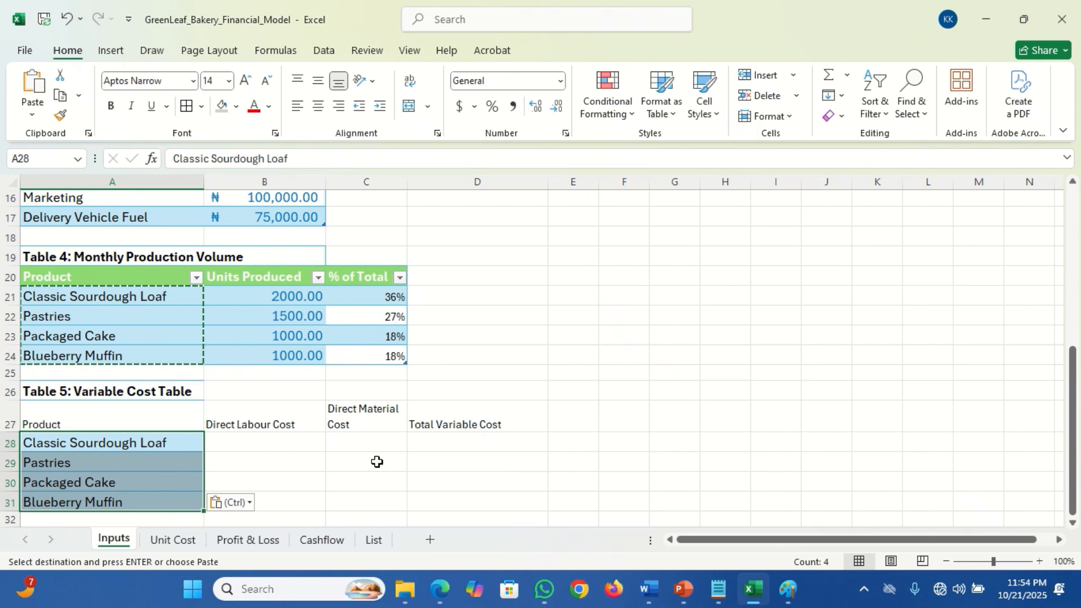
left_click(238, 451)
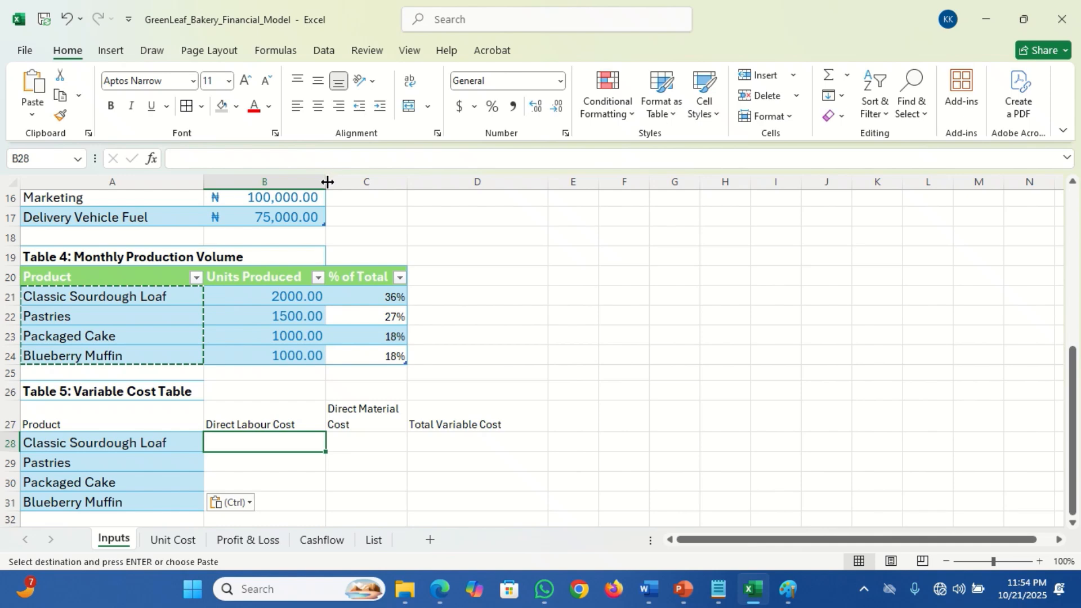
left_click_drag(327, 181, 303, 186)
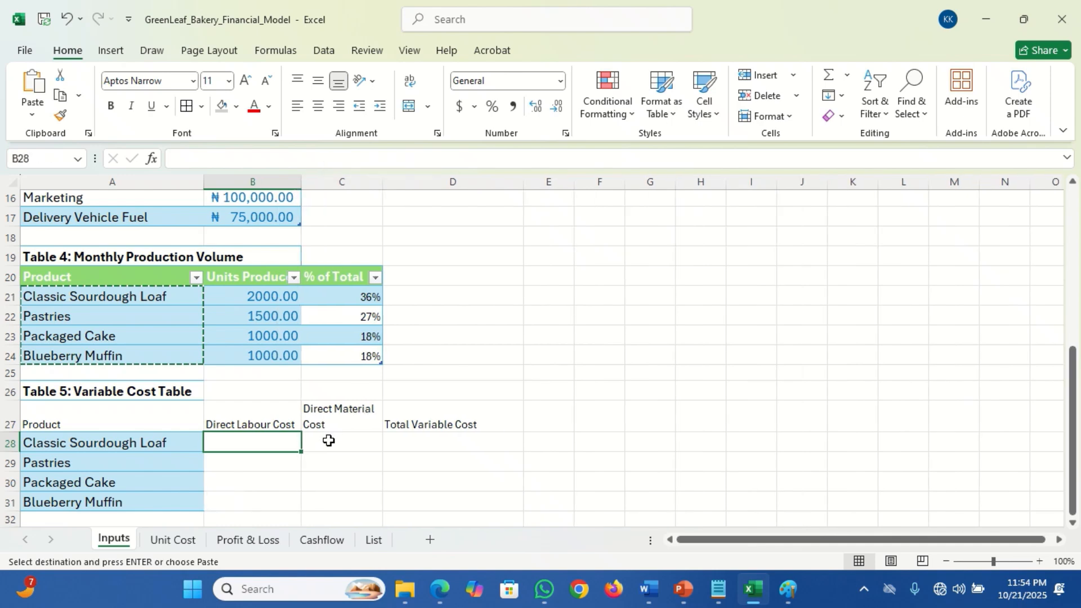
Step: Check the variable costs image in Paint and enter the Classic Sourdough Loaf costs, 955 in B28 and 500 in C28
left_click(790, 590)
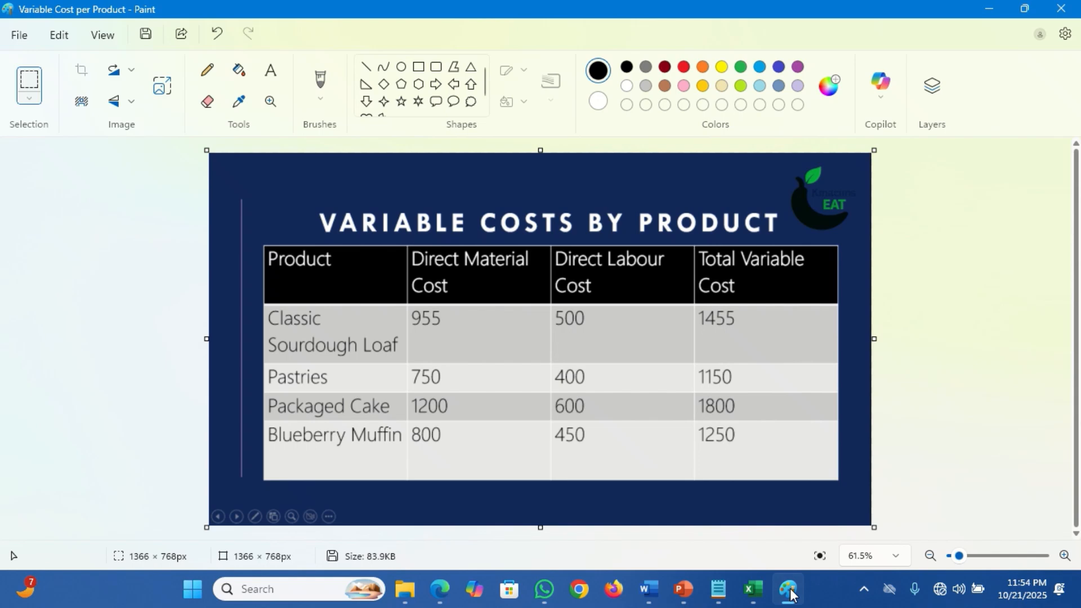
left_click(791, 591)
left_click(449, 445)
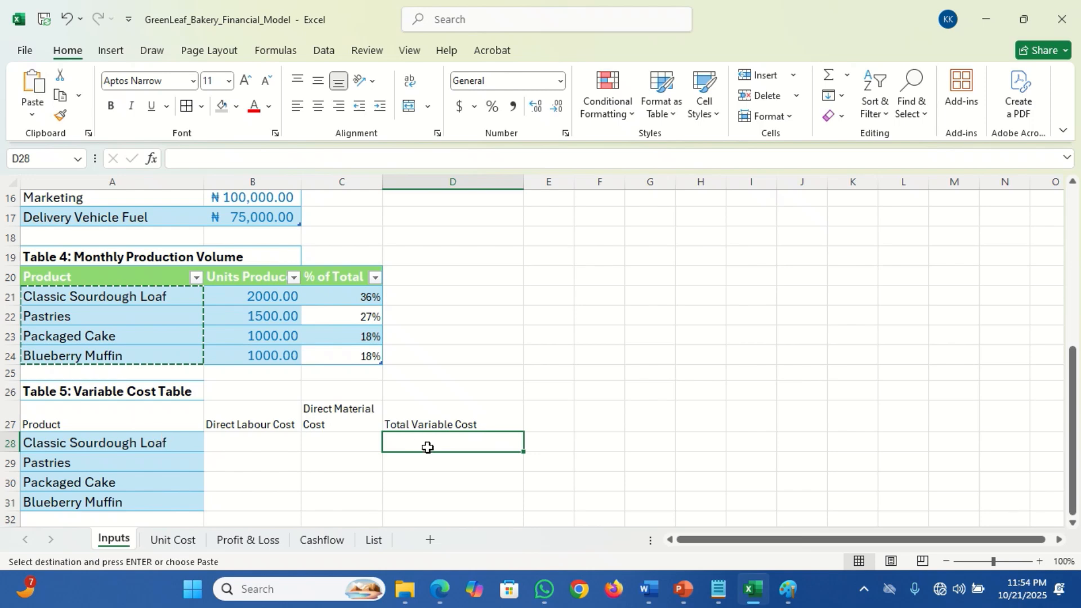
left_click(251, 443)
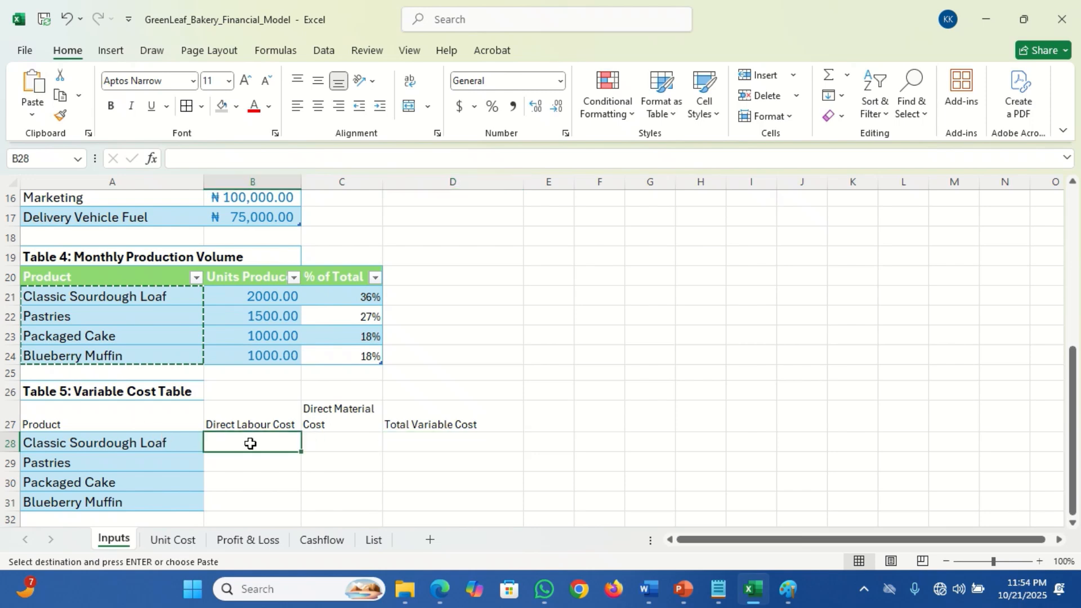
type("955")
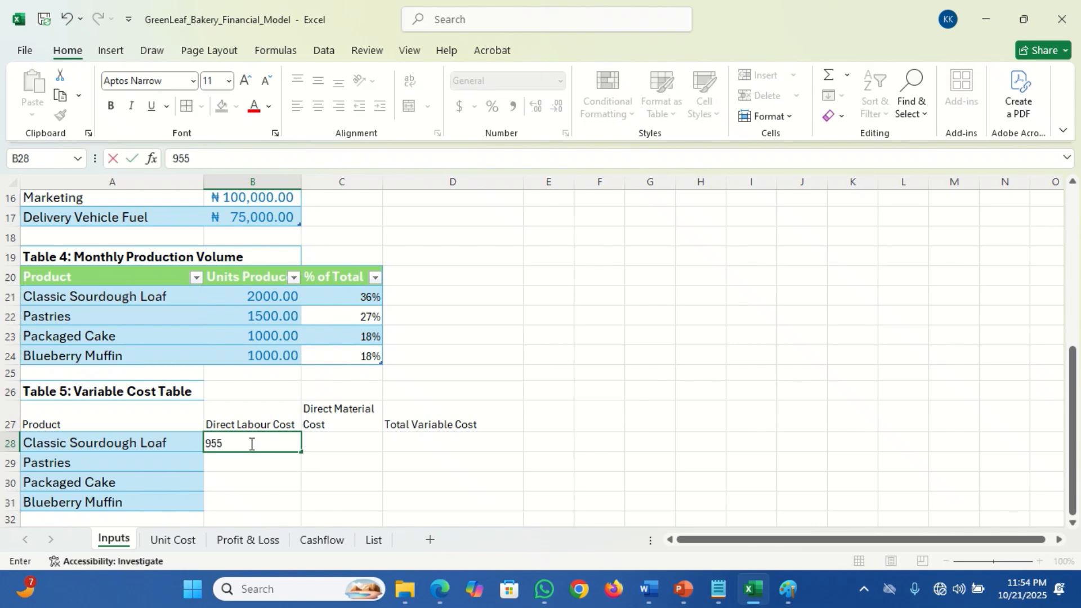
key("Tab")
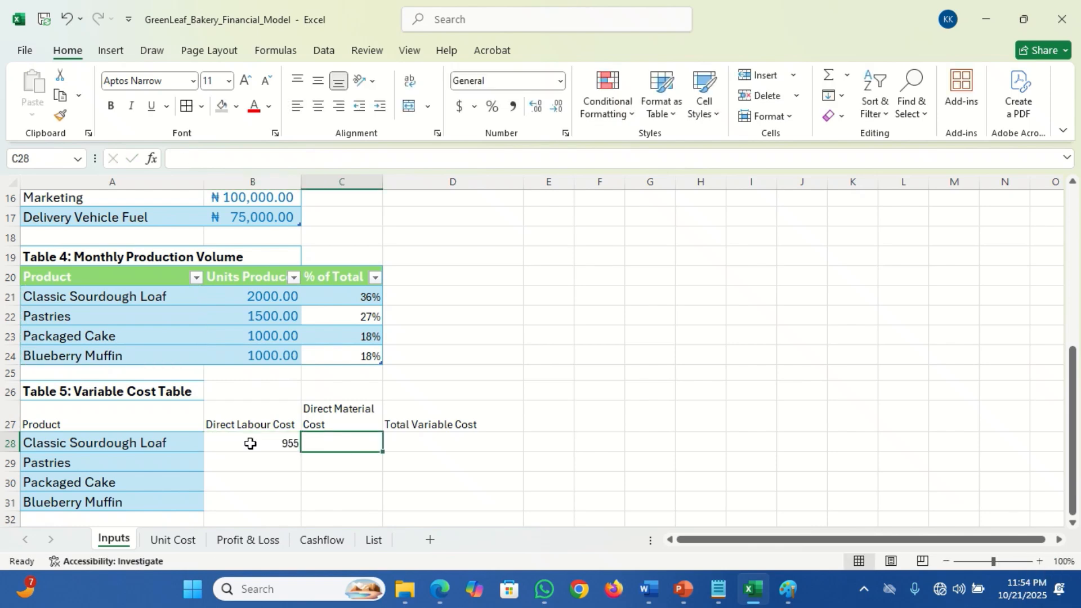
type("500")
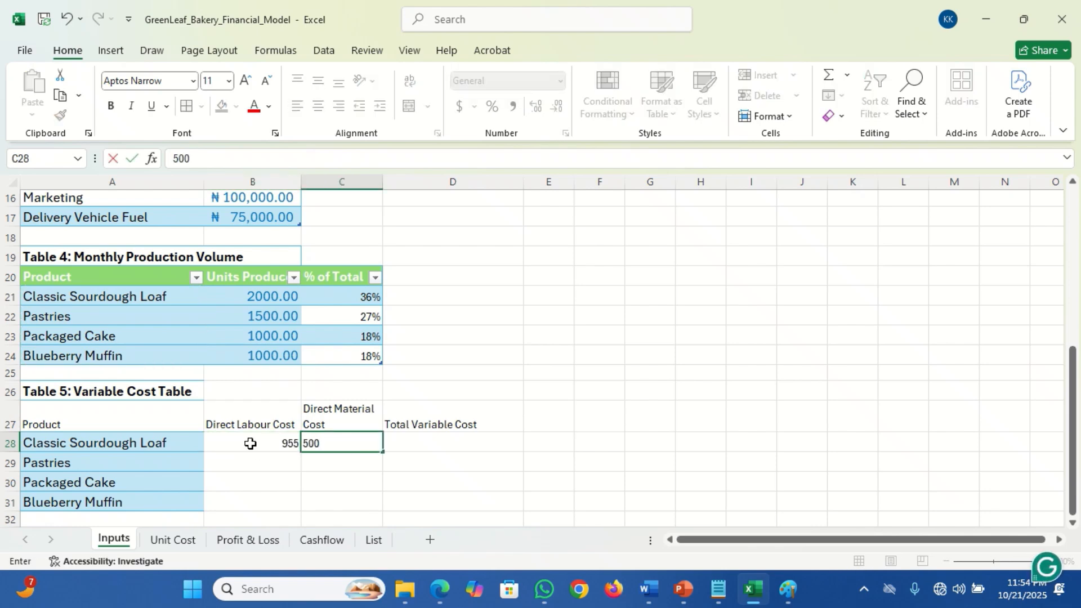
key("Return")
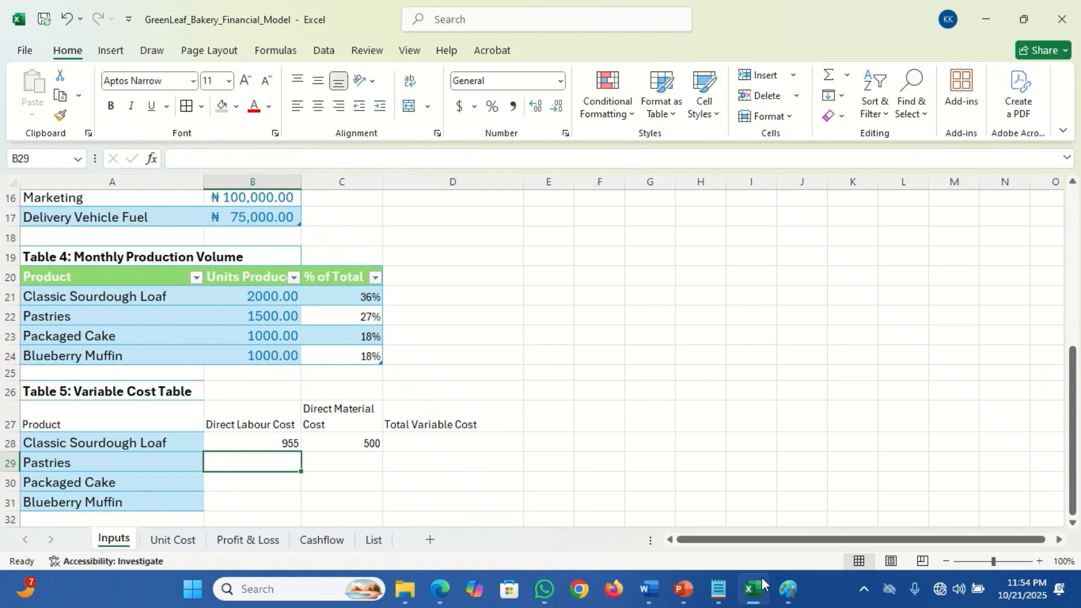
Step: Consult the cost image in Paint and enter the Pastries costs, 750 in B29 and 400 in C29
mouse_move(750, 597)
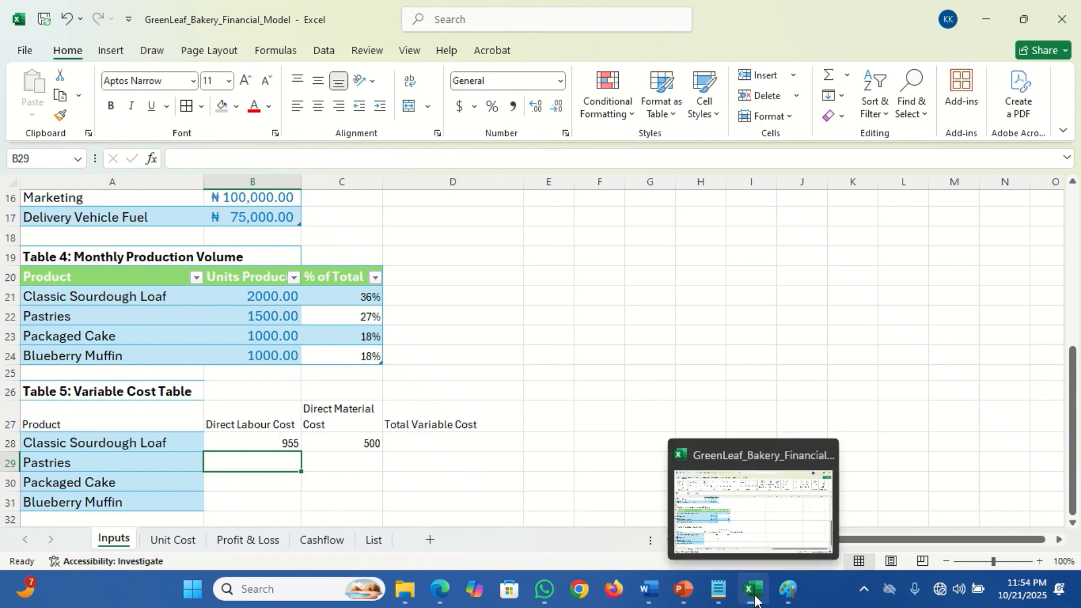
left_click(787, 596)
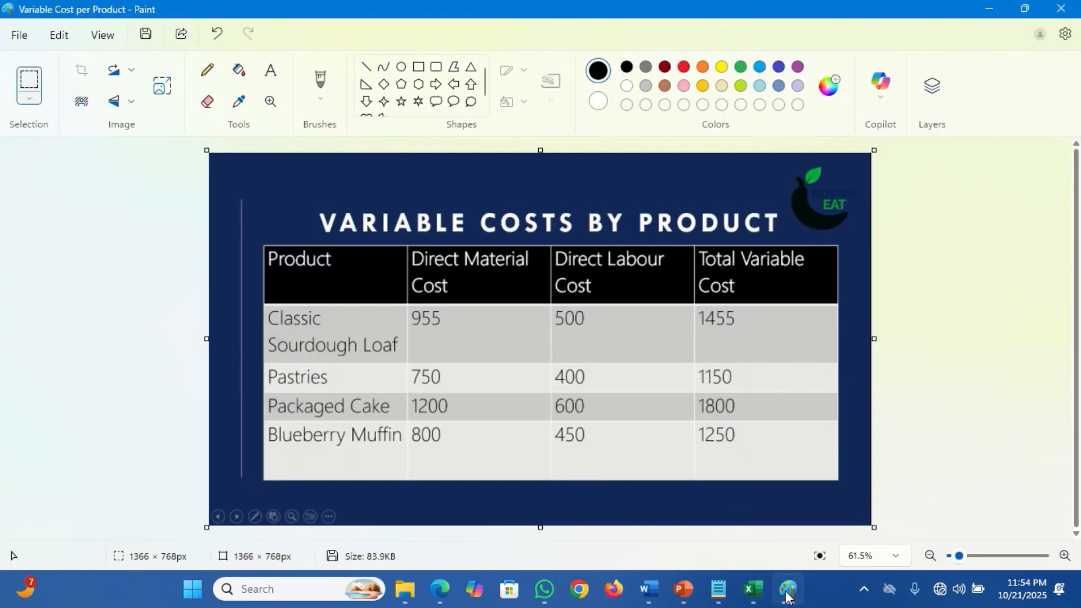
left_click(787, 596)
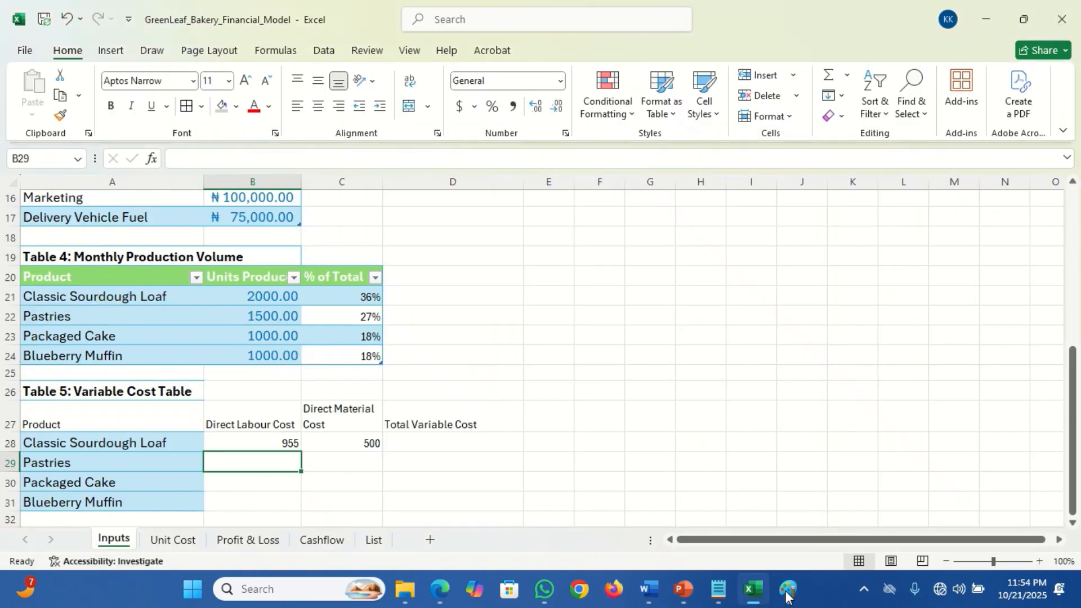
type("750")
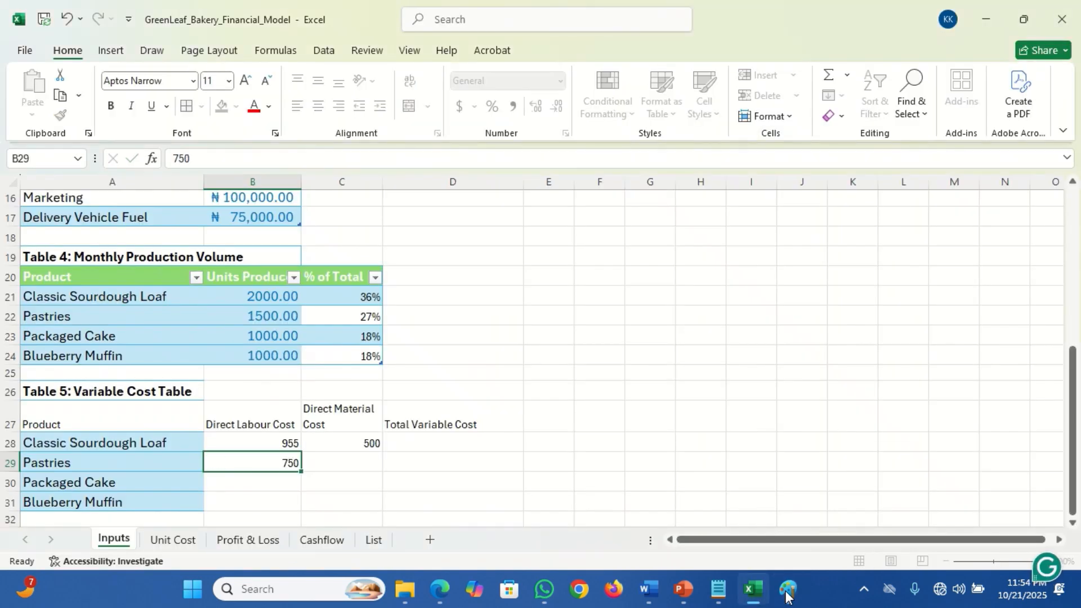
key("Tab")
type("400")
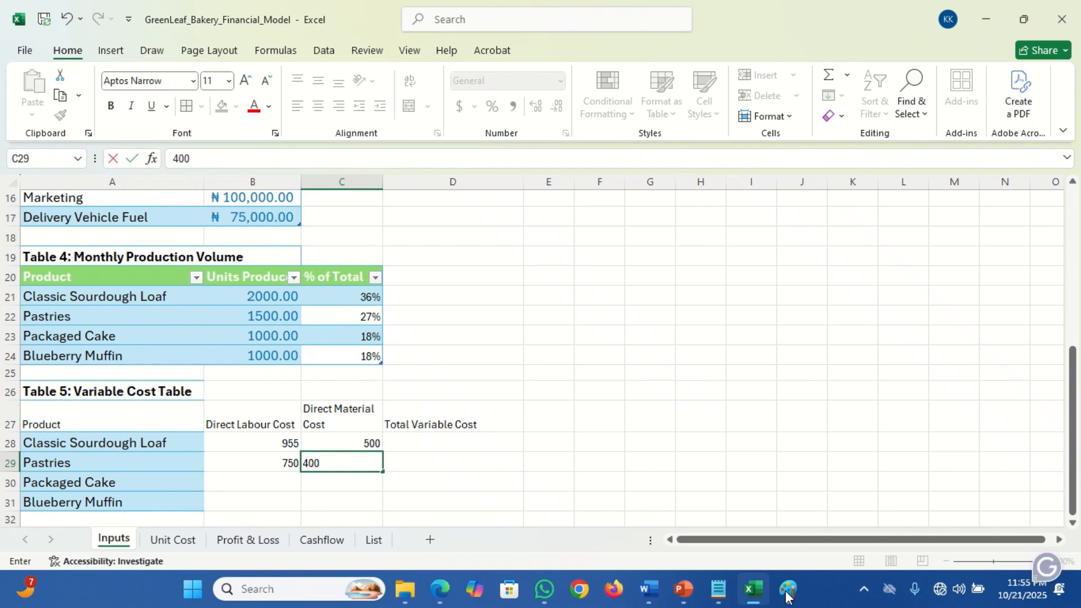
key("Return")
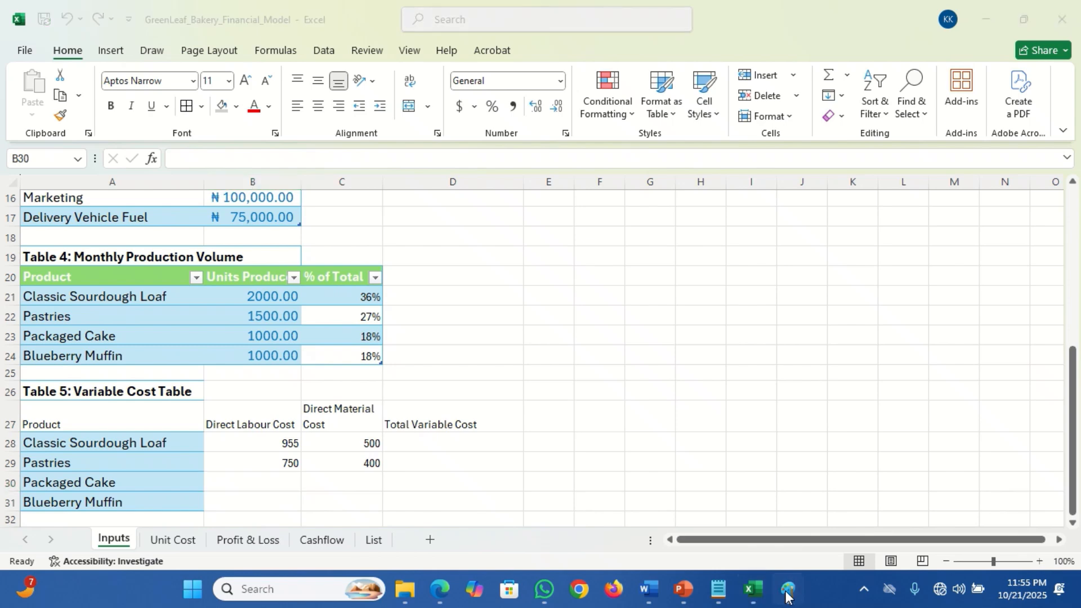
Step: Consult the cost image in Paint and enter the Packaged Cake costs, 1200 in B30 and 600 in C30
left_click(786, 589)
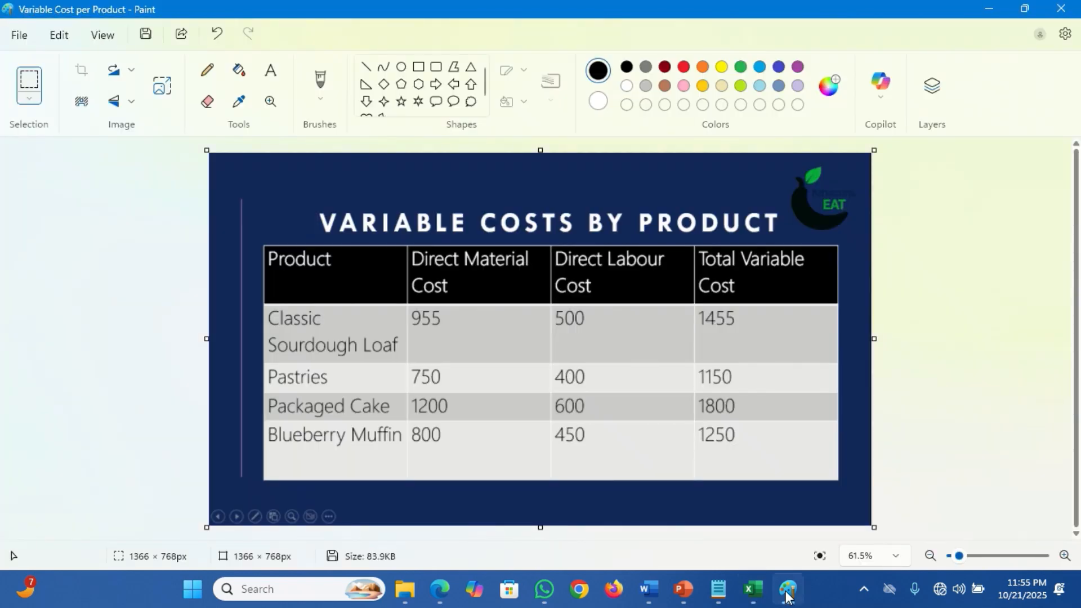
left_click(787, 591)
type("1200")
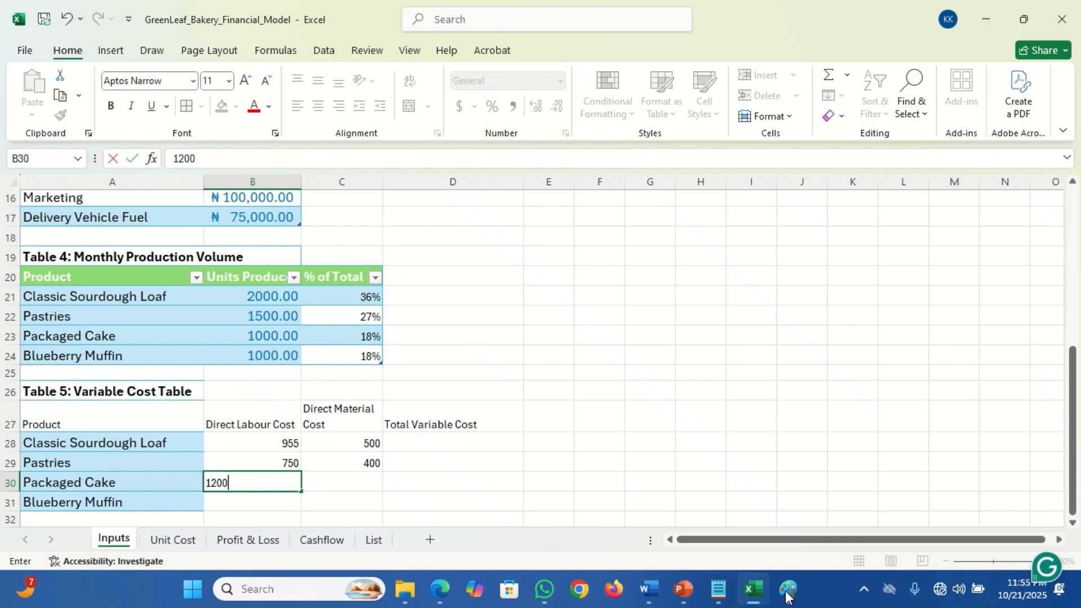
key("Tab")
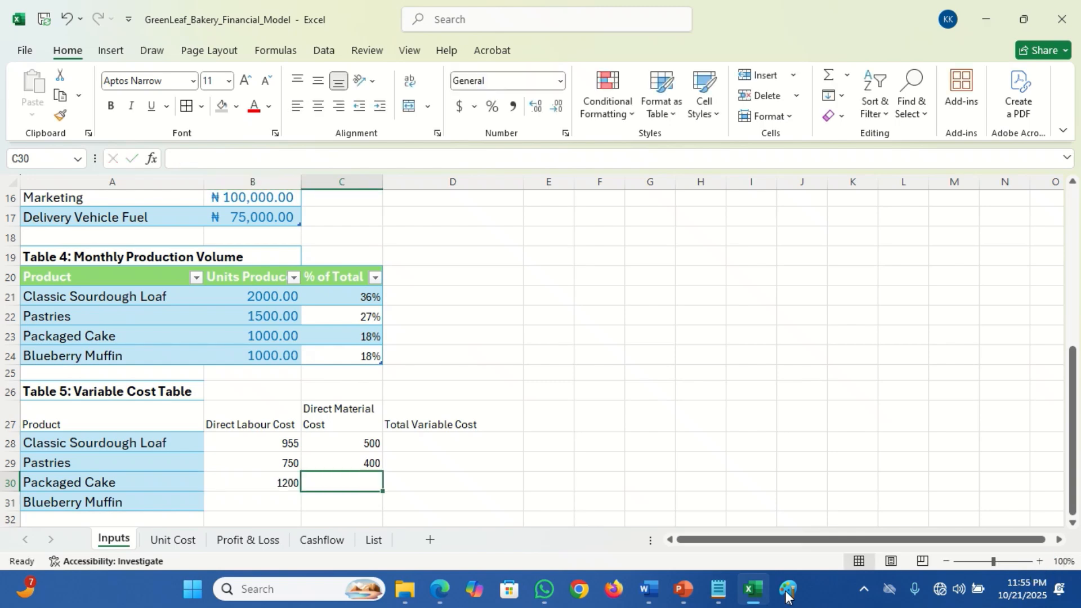
type("600")
key("Return")
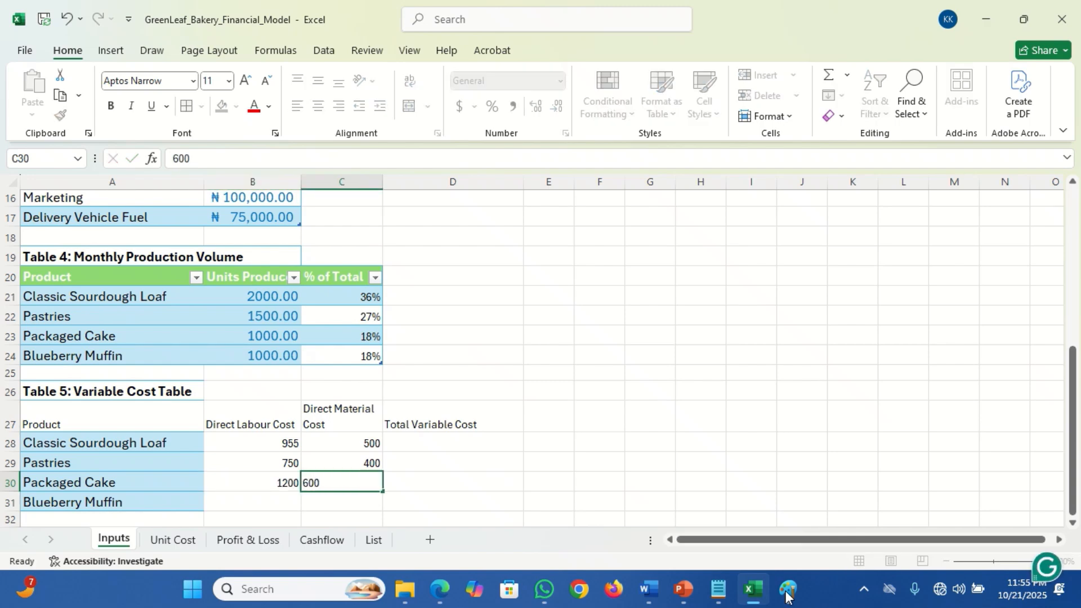
Step: Consult the cost image in Paint and enter the Blueberry Muffin costs, 800 in B31 and 450 in C31
left_click(787, 590)
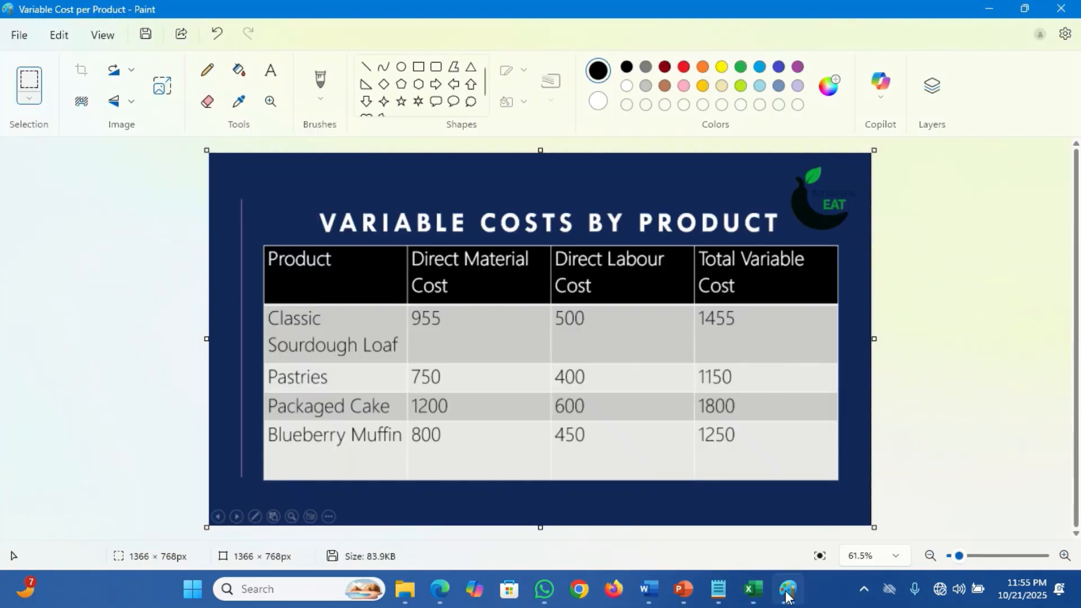
left_click(787, 593)
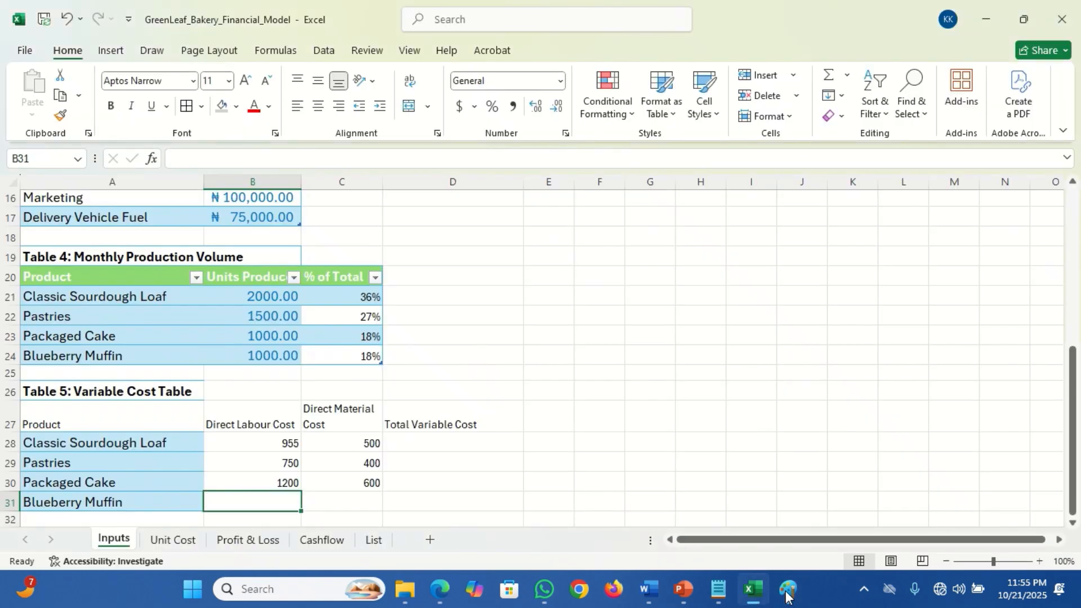
type("800")
key("Tab")
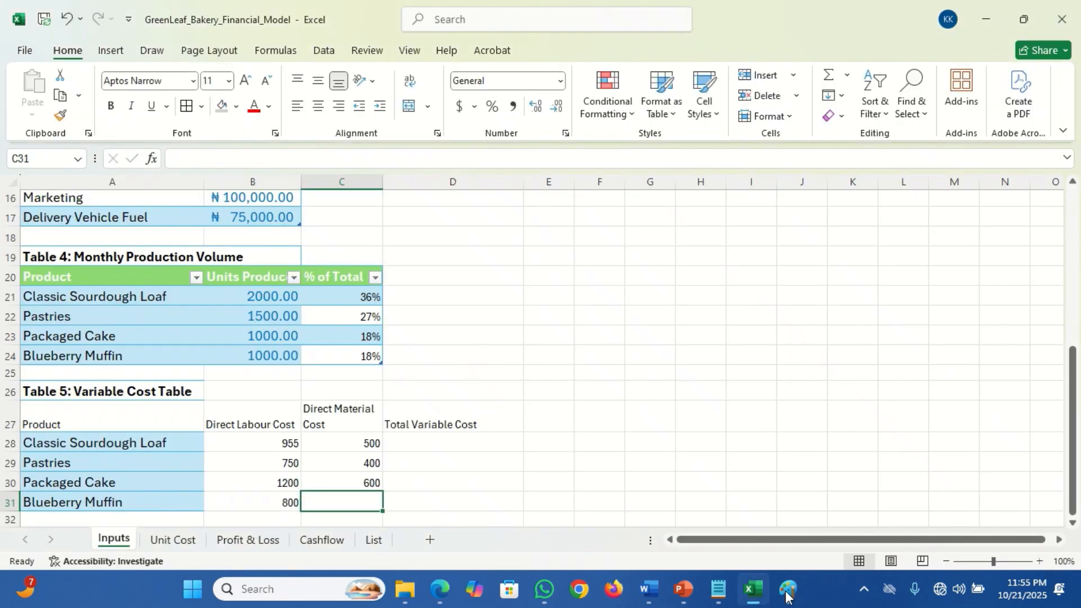
type("45")
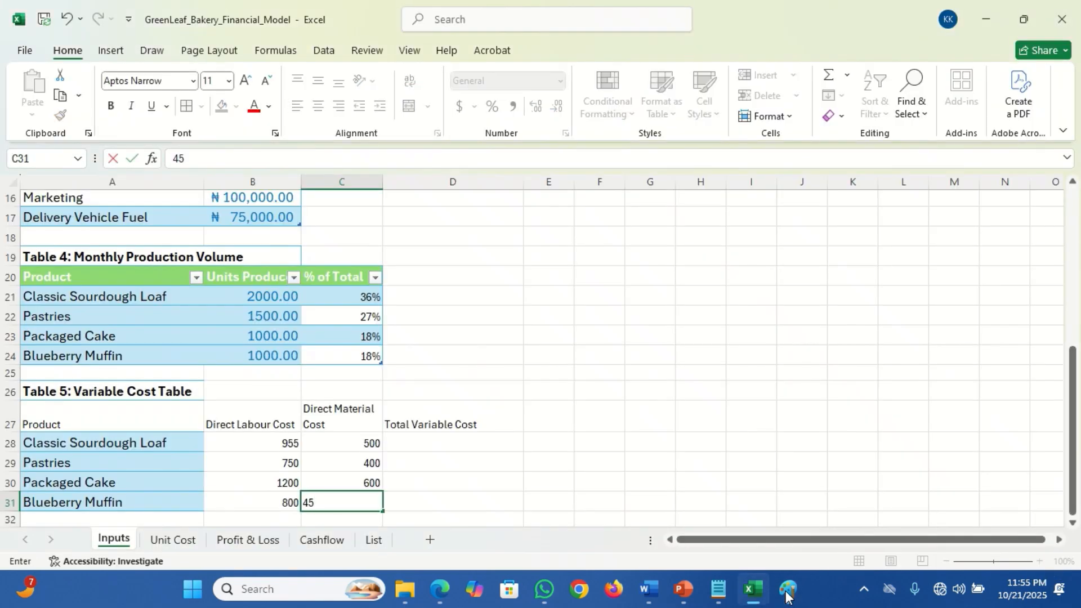
type("0")
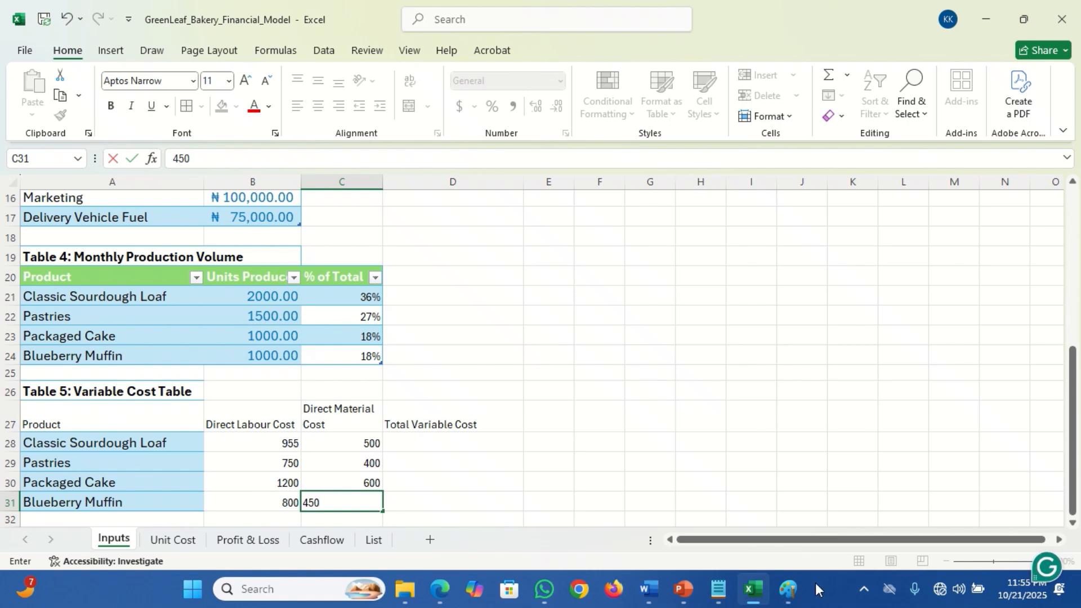
left_click(427, 459)
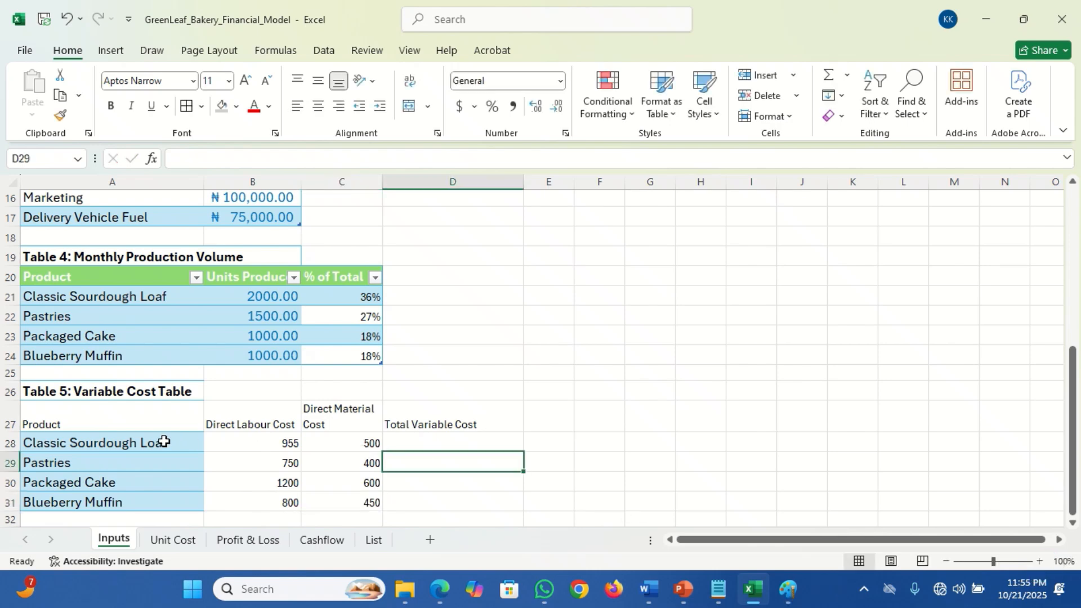
Step: Convert the Table 5 range A27:D31 into an Excel table with headers
left_click_drag(100, 420, 429, 506)
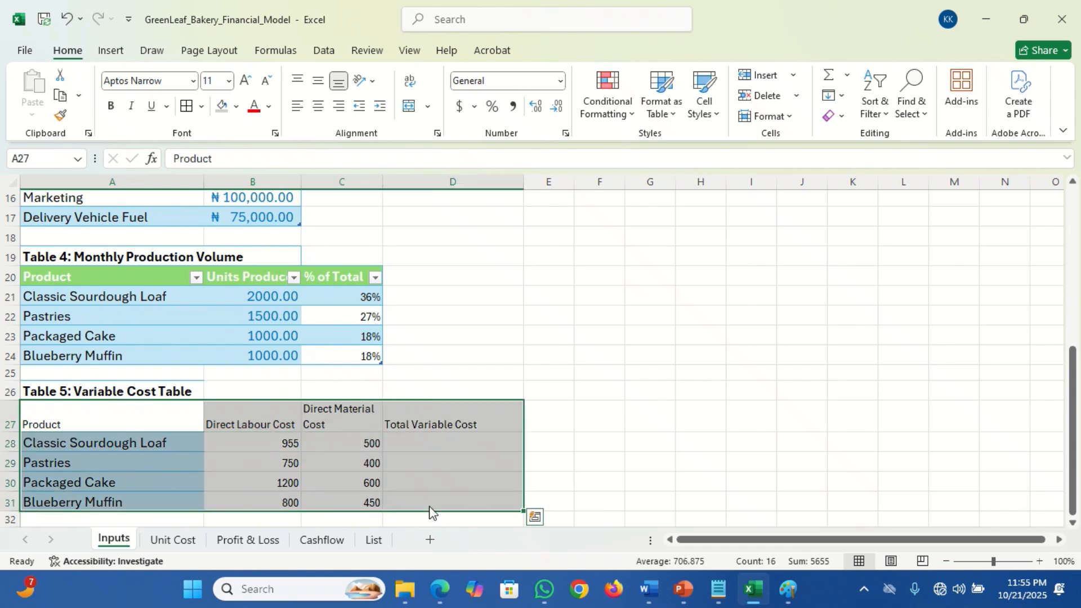
key("ctrl+t")
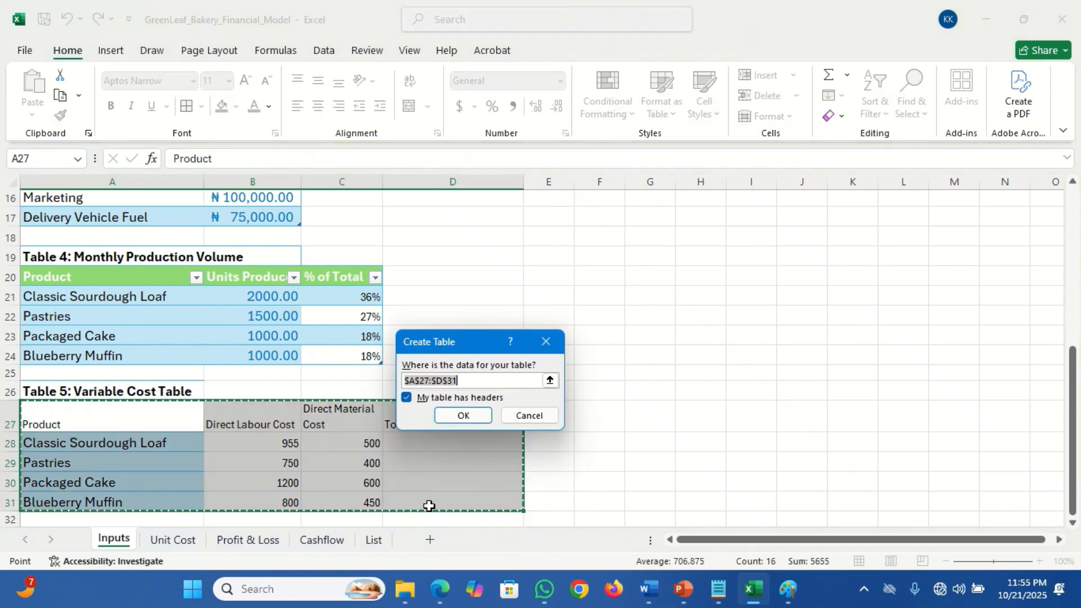
left_click(464, 416)
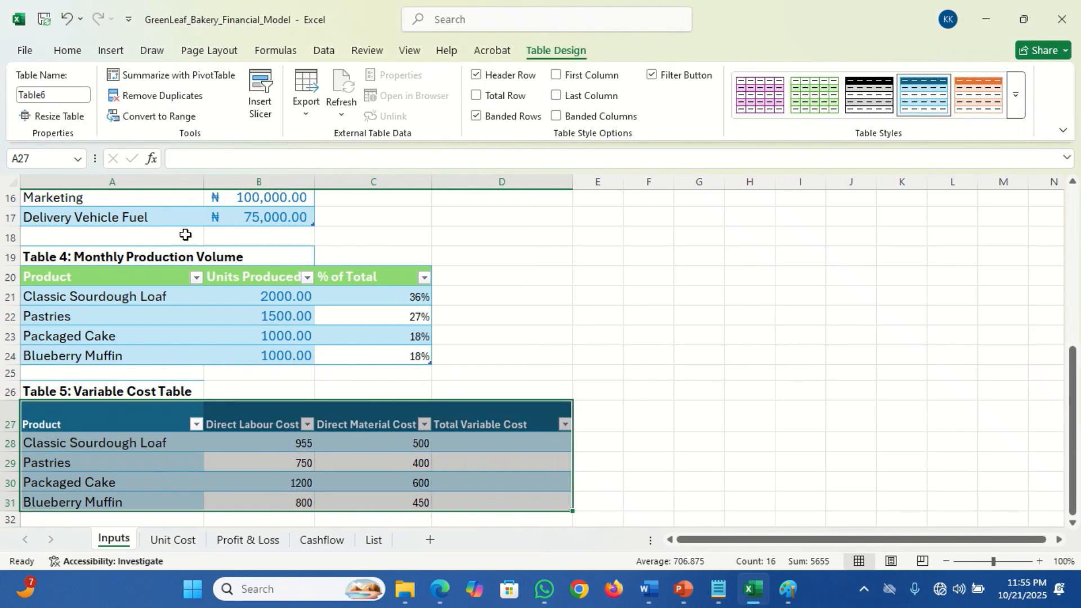
Step: Name the variable cost table tbl_VC_Detail
left_click(58, 93)
type("t")
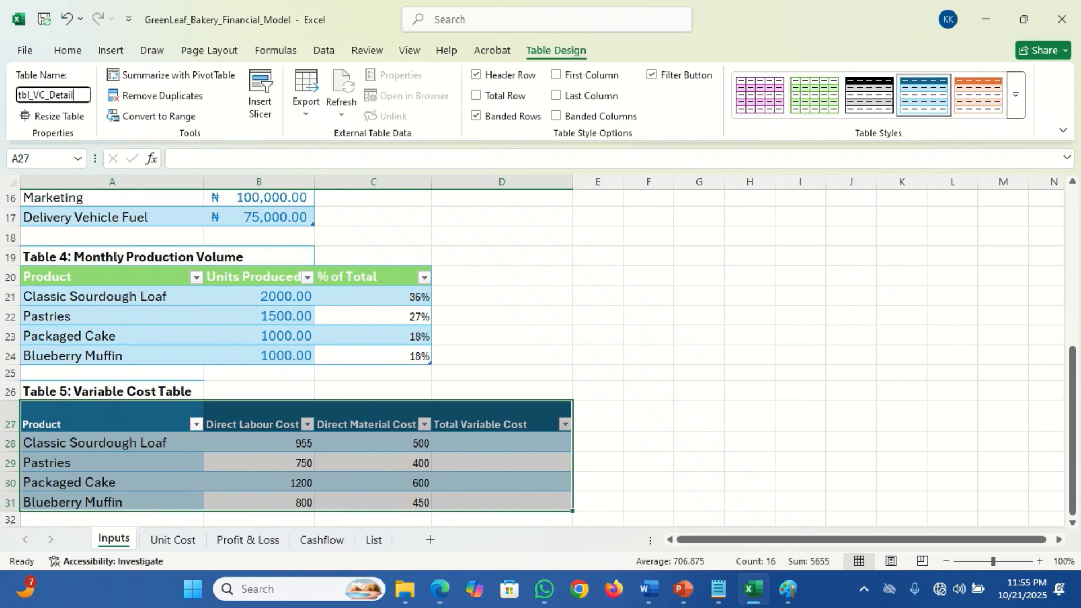
type("bl_VC_Detail")
key("Return")
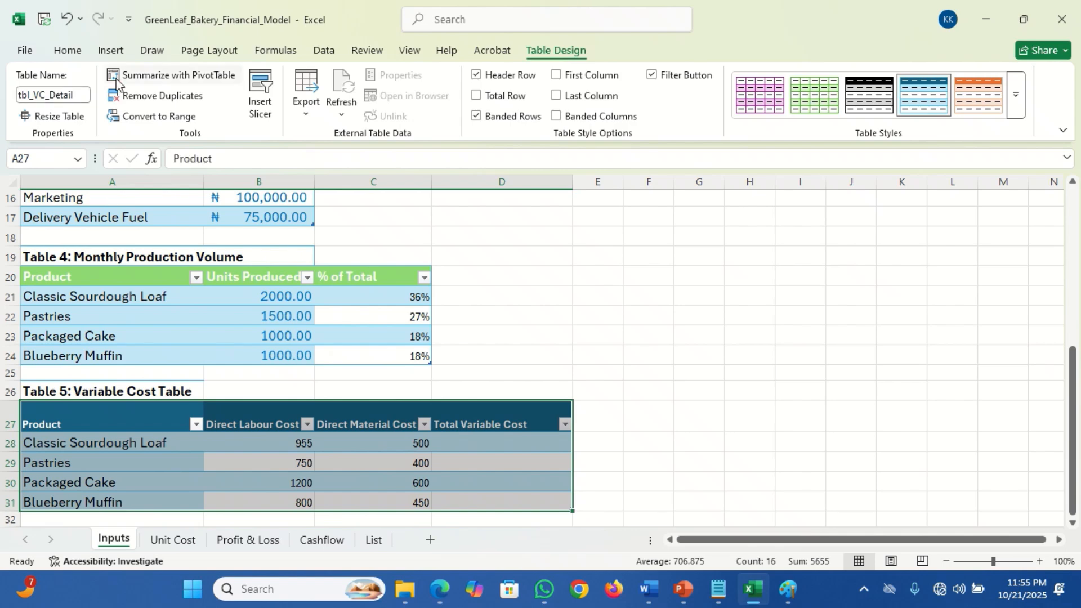
Step: Format all of Table 5 (A27:D31) with font size 14 and the Aptos Display font
left_click(64, 53)
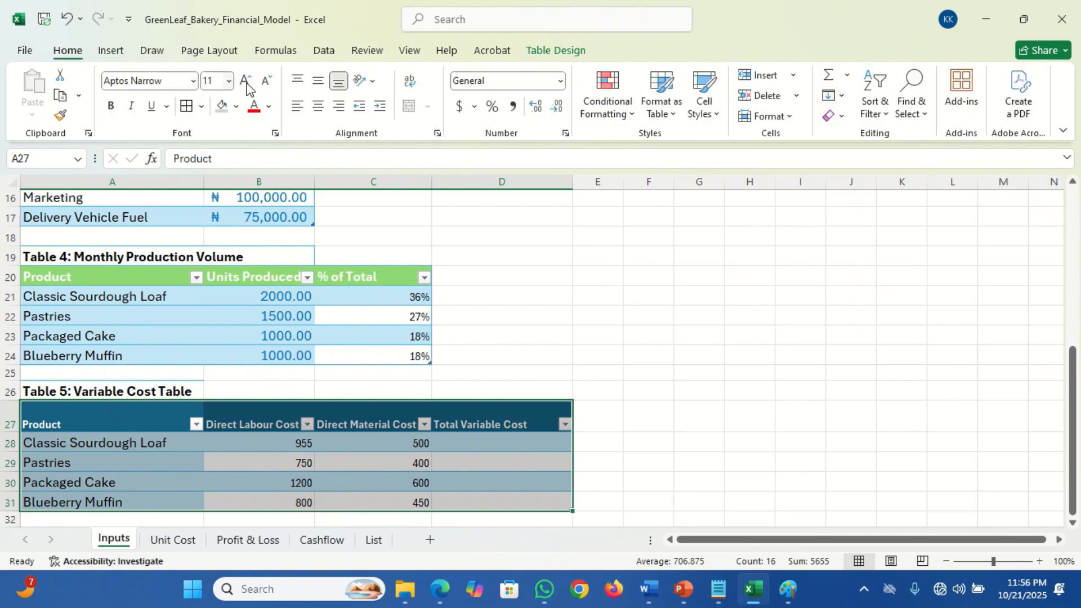
left_click(229, 81)
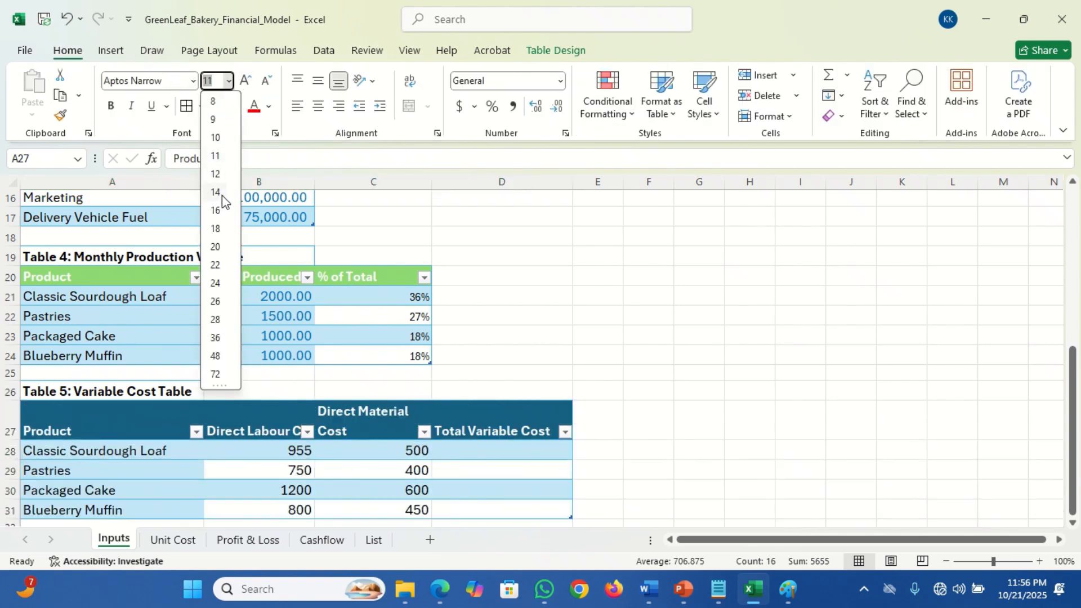
left_click(219, 192)
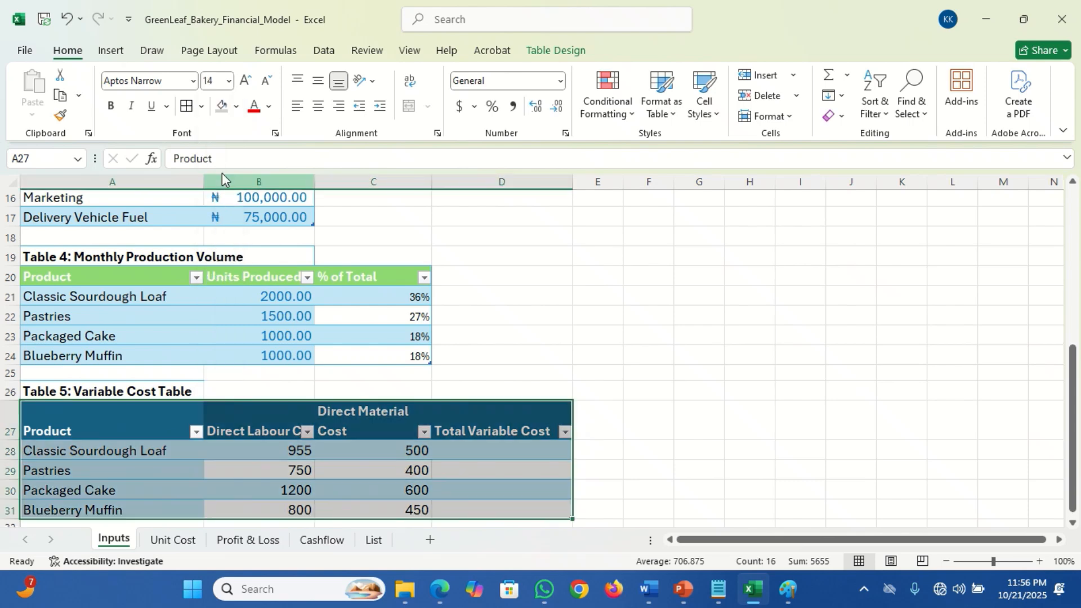
left_click(194, 81)
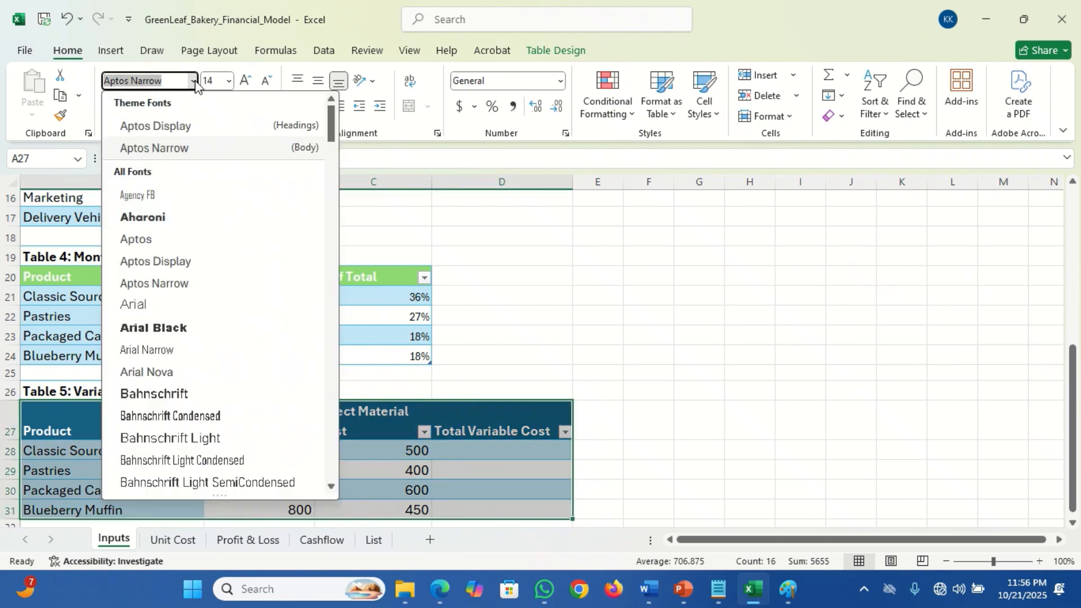
left_click(190, 130)
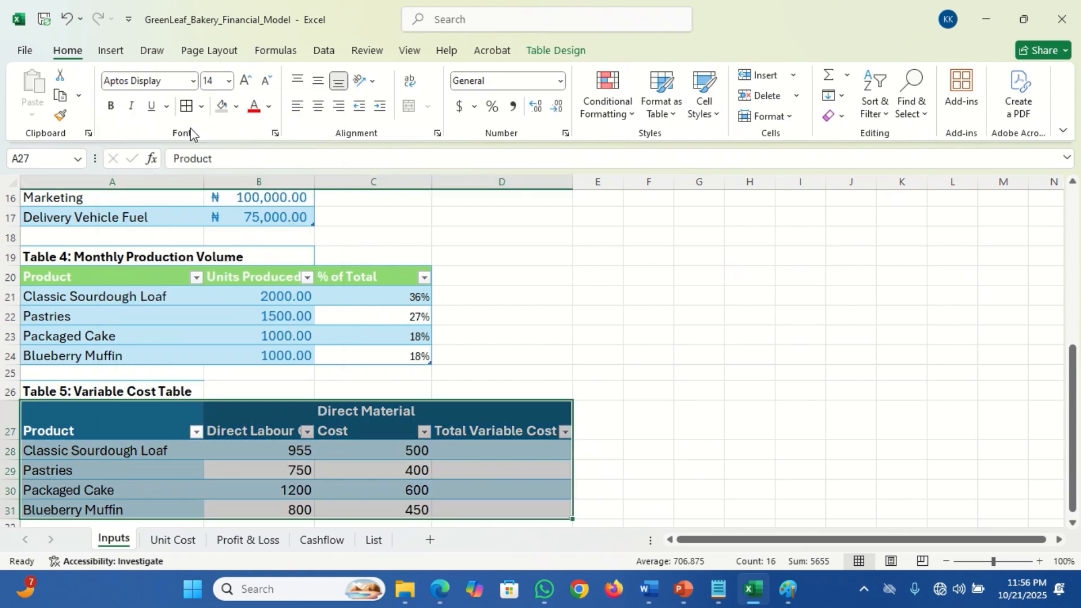
left_click(281, 421)
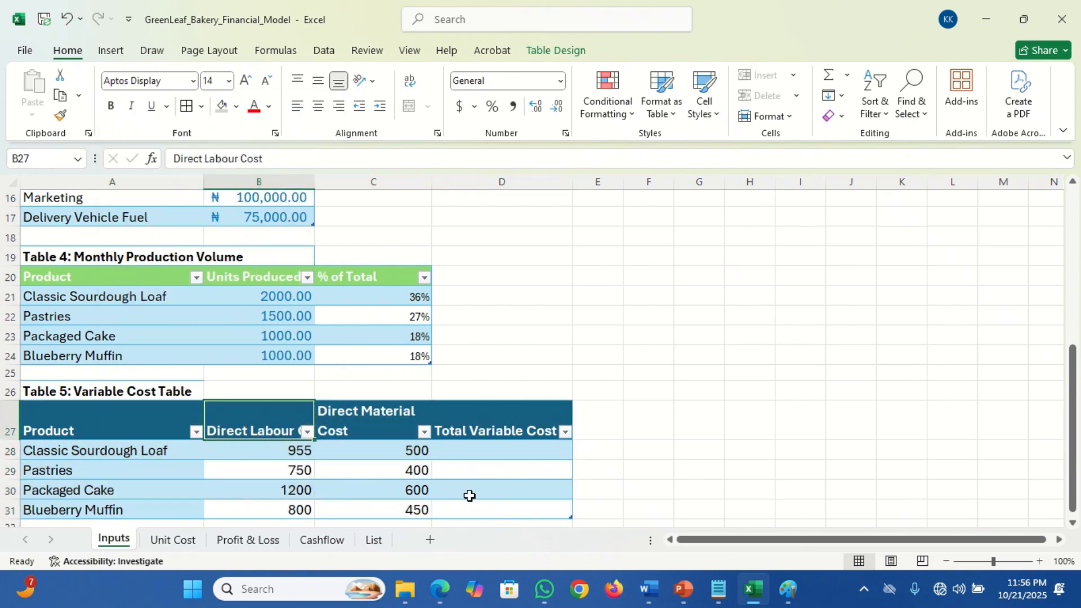
left_click(483, 452)
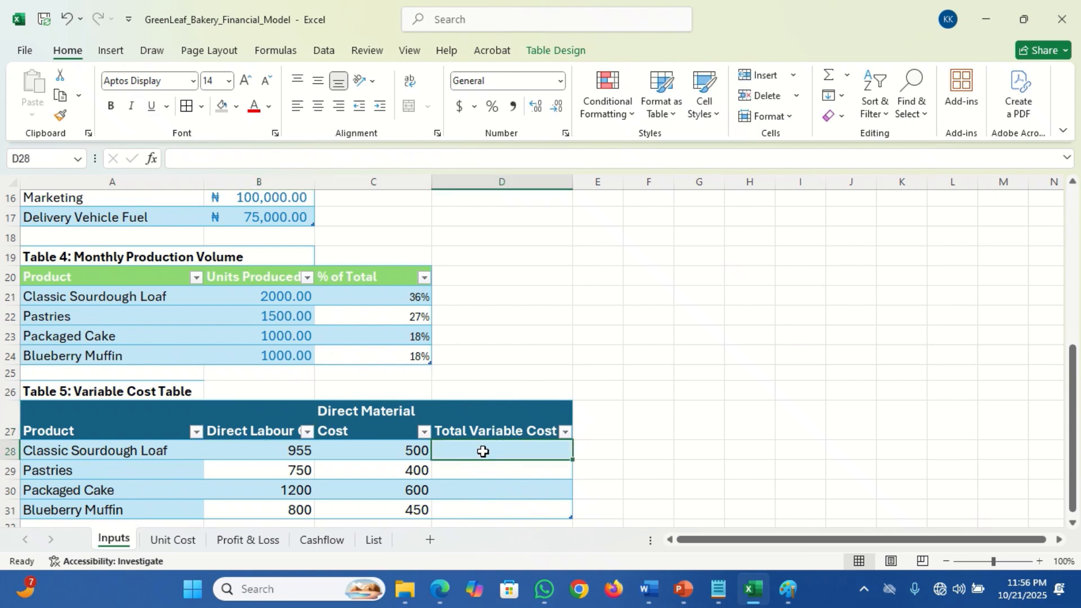
type("=")
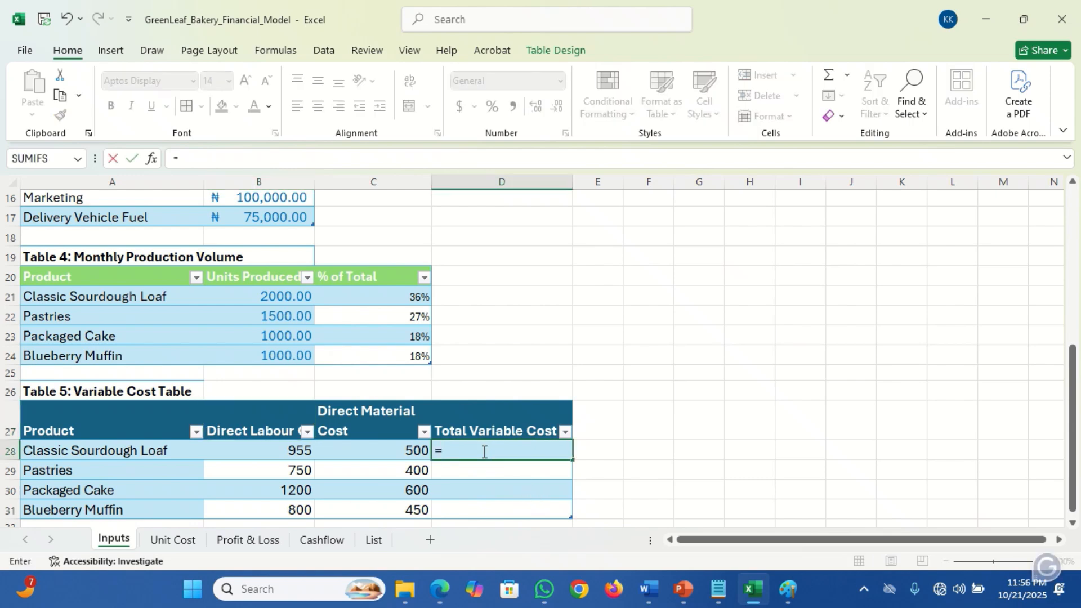
left_click(319, 448)
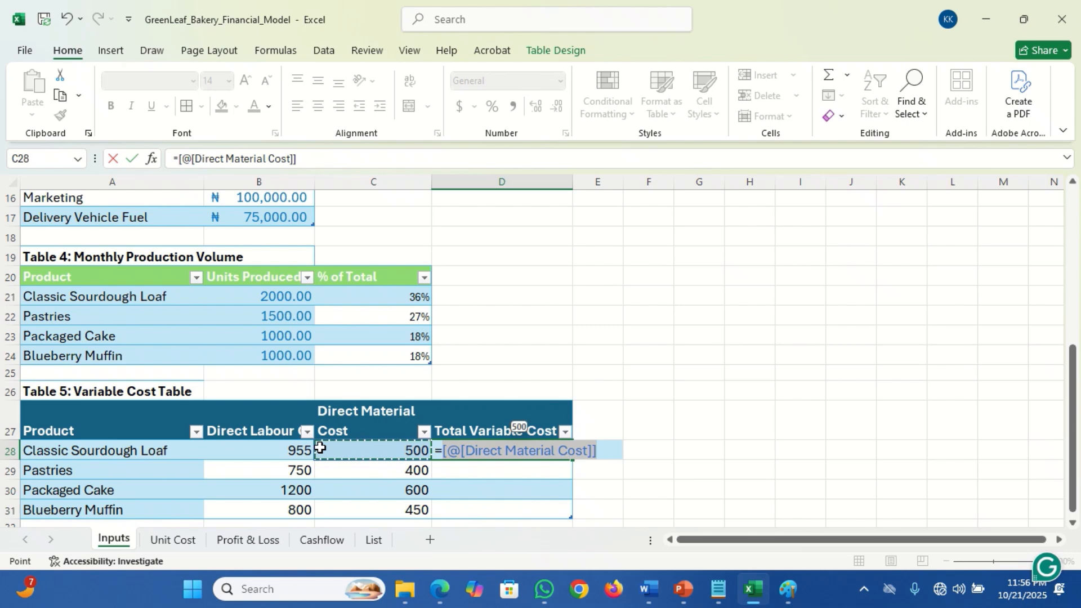
type("+")
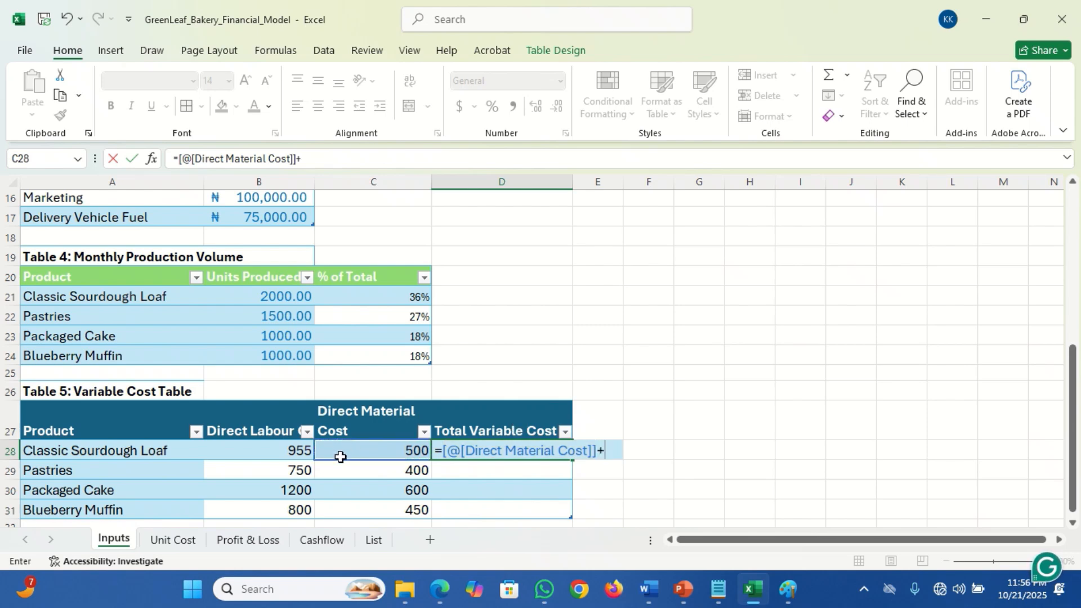
key("Escape")
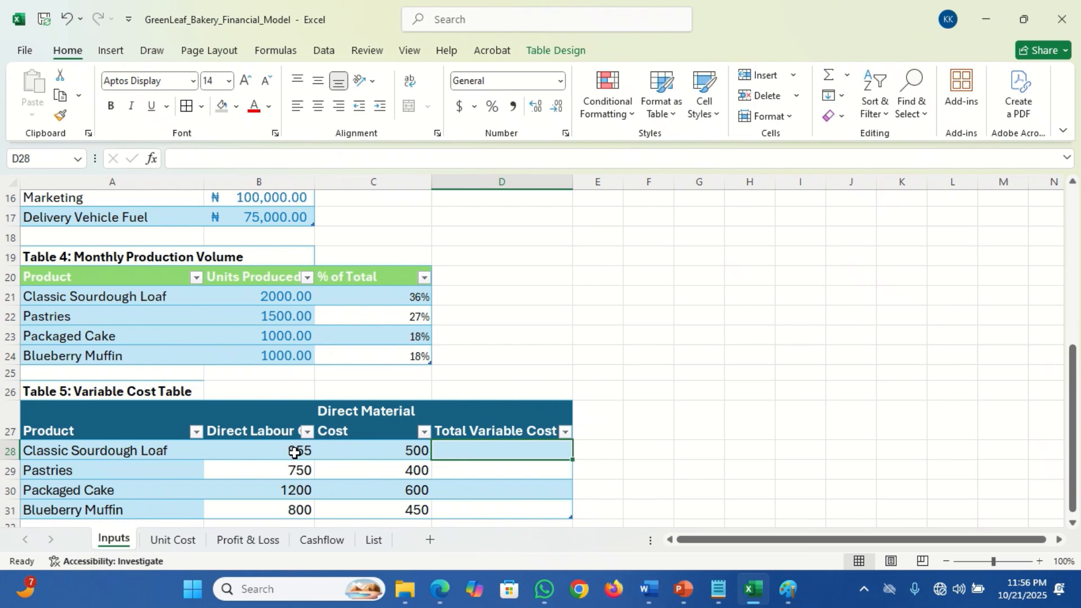
left_click(295, 453)
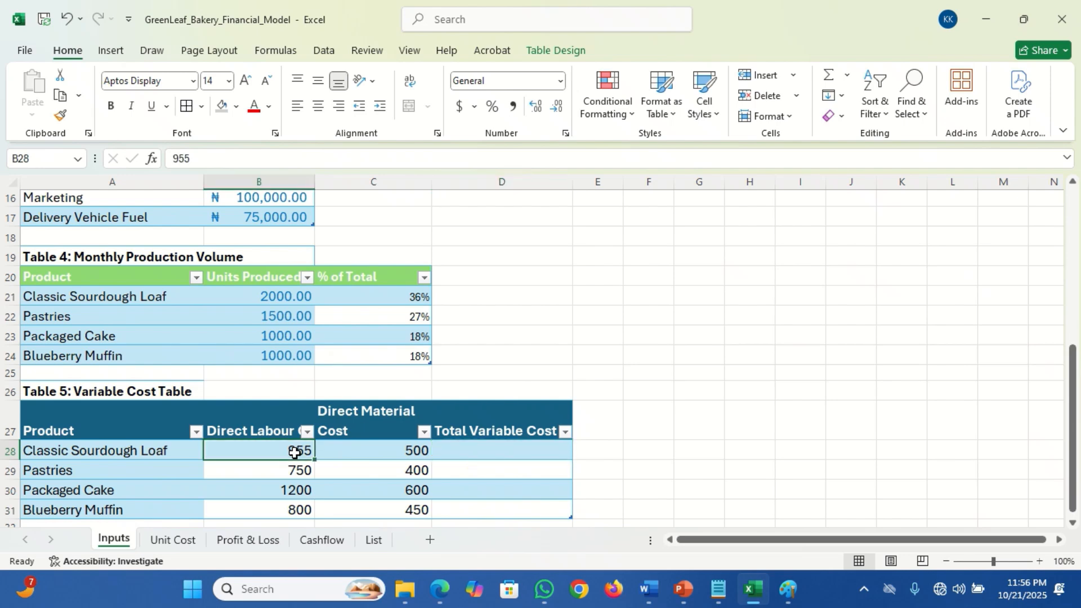
type("+")
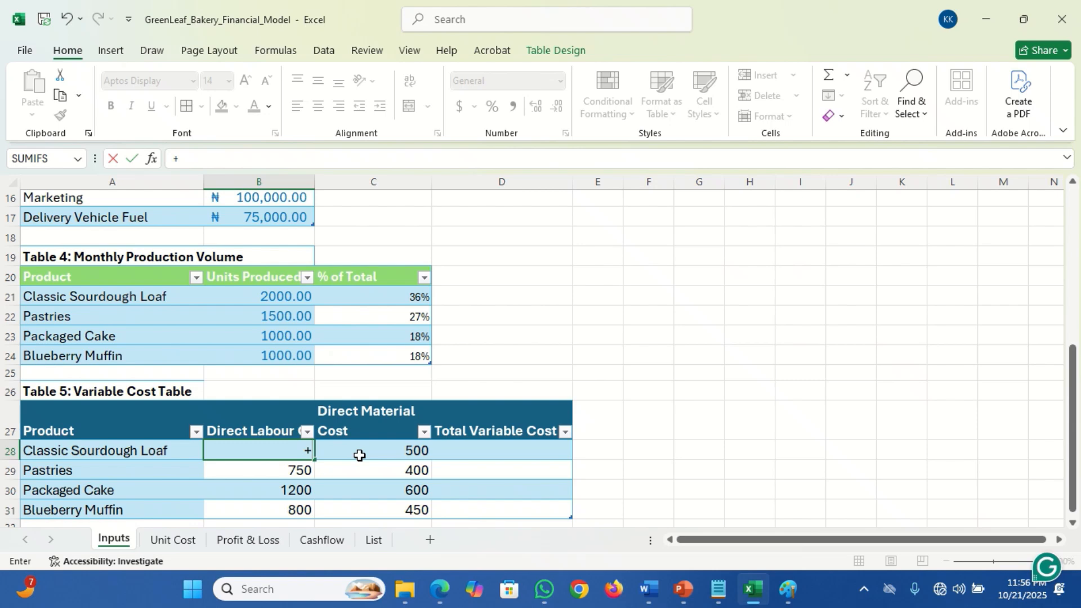
key("Escape")
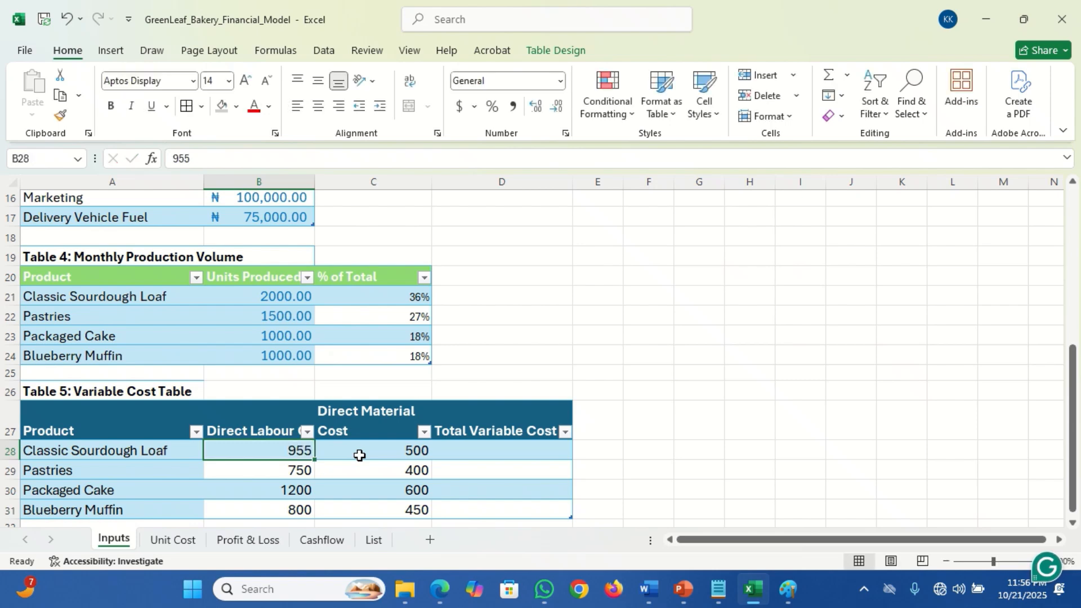
Step: Fill the Total Variable Cost column of Table 5 with =[@[Direct Labour Cost]]+[@[Direct Material Cost]], starting in D28
left_click(449, 450)
type("=")
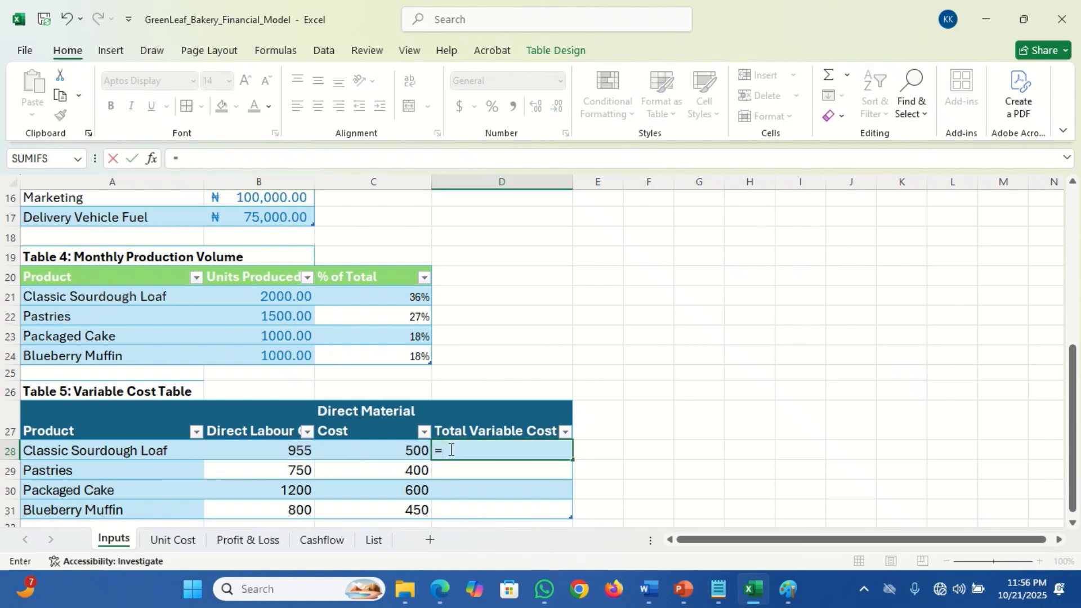
left_click(289, 450)
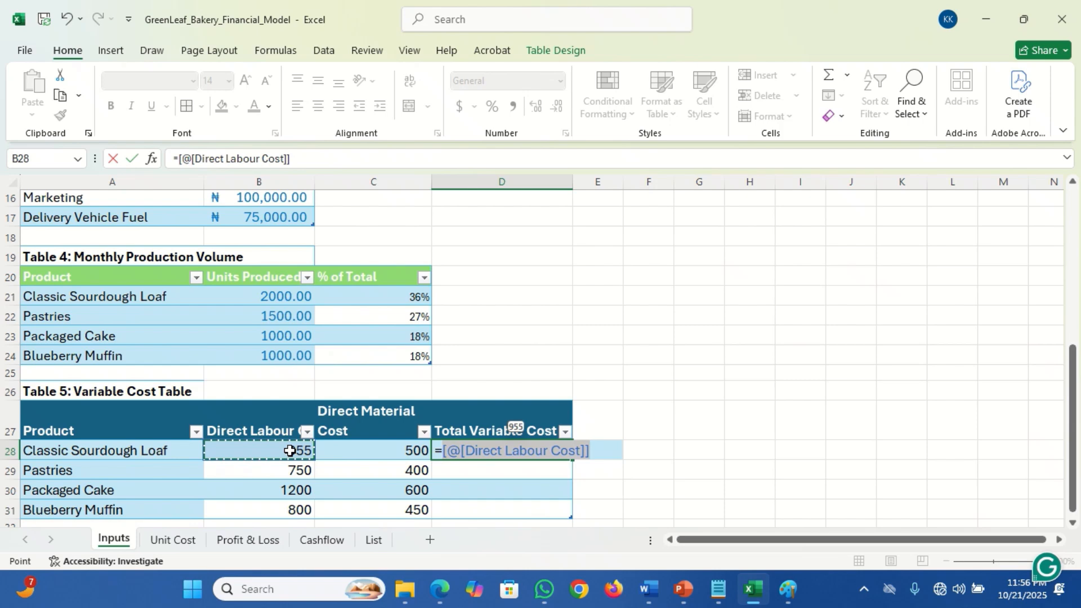
type("+")
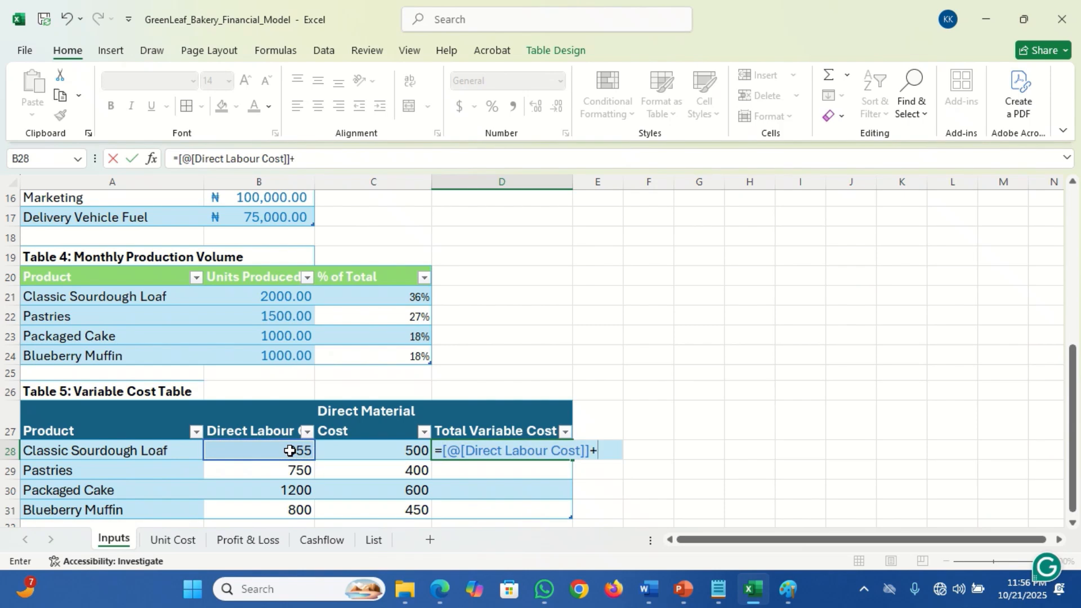
left_click(349, 449)
key("Return")
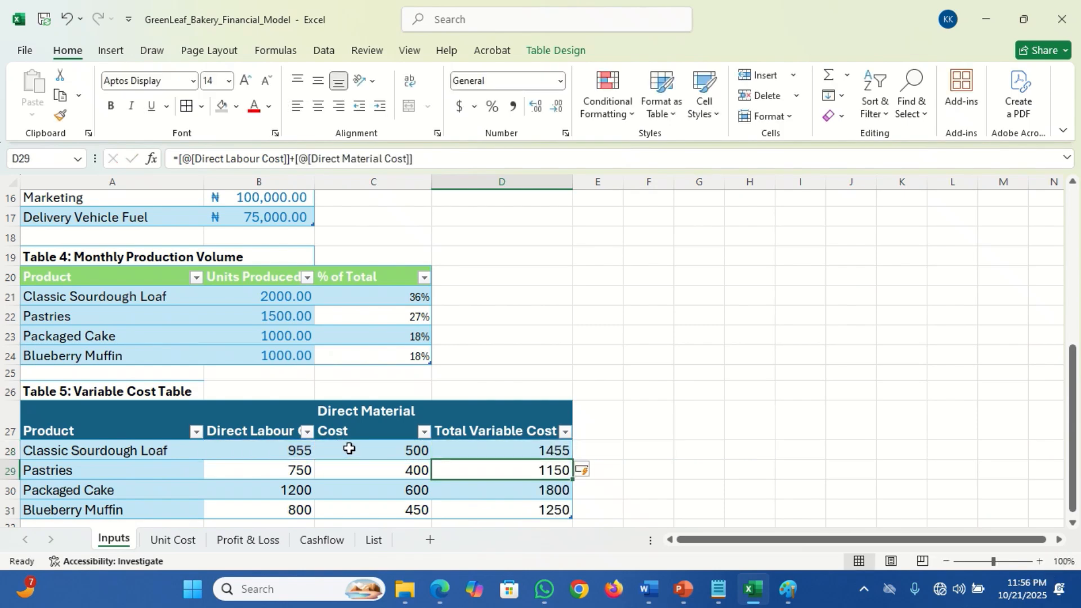
Step: Apply the comma number format with two decimals to the Total Variable Cost values in D28:D31
left_click(515, 444)
left_click_drag(516, 444, 521, 501)
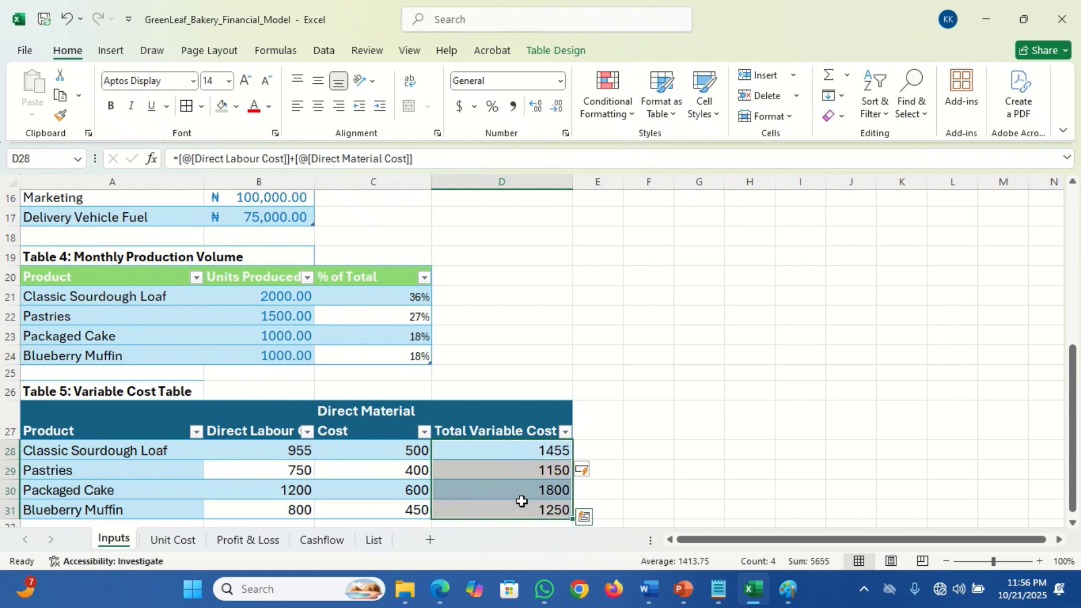
left_click(512, 107)
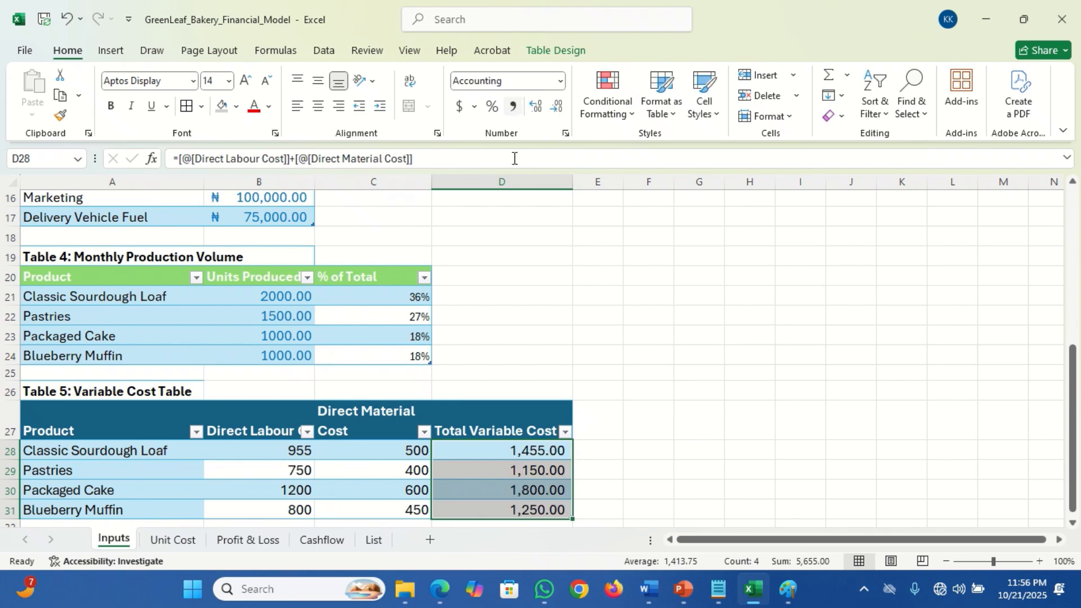
left_click(521, 475)
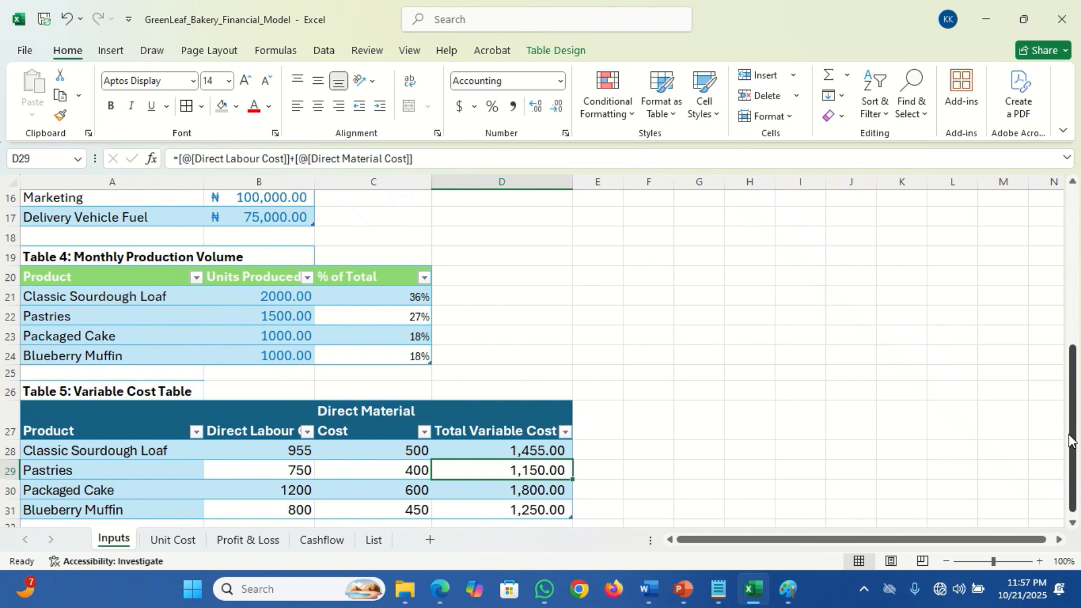
Step: Go to the Unit Cost sheet and bring up the unit cost calculation starting at row 1
left_click(174, 540)
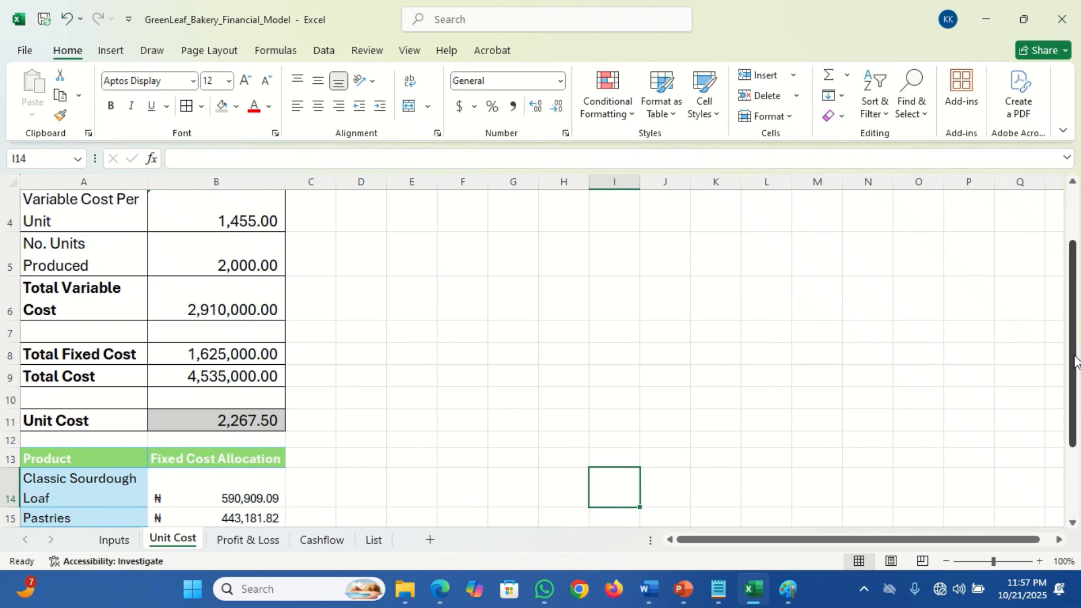
left_click_drag(1075, 359, 1055, 278)
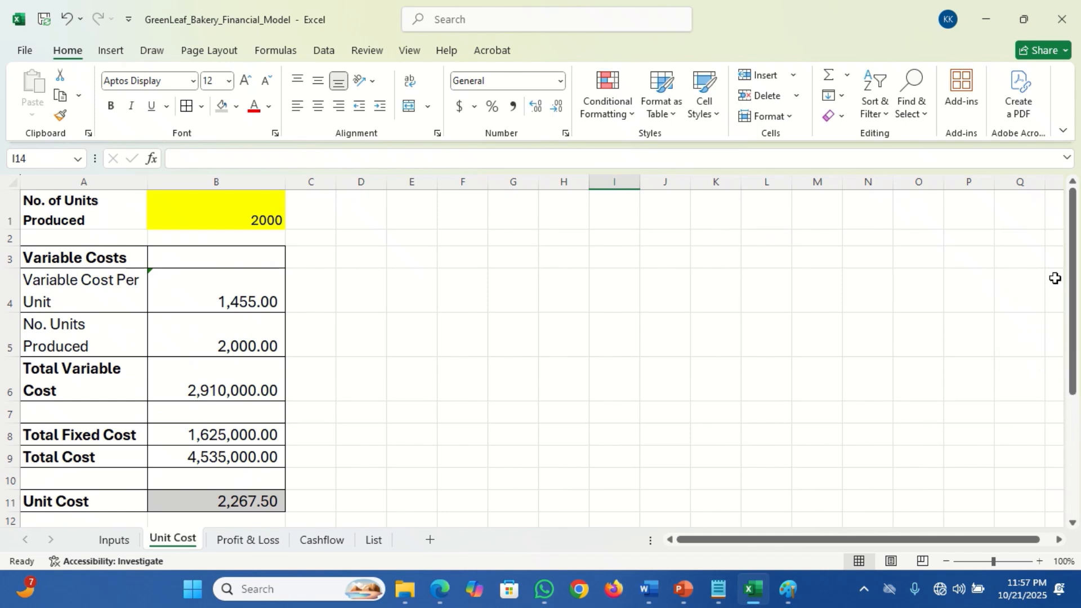